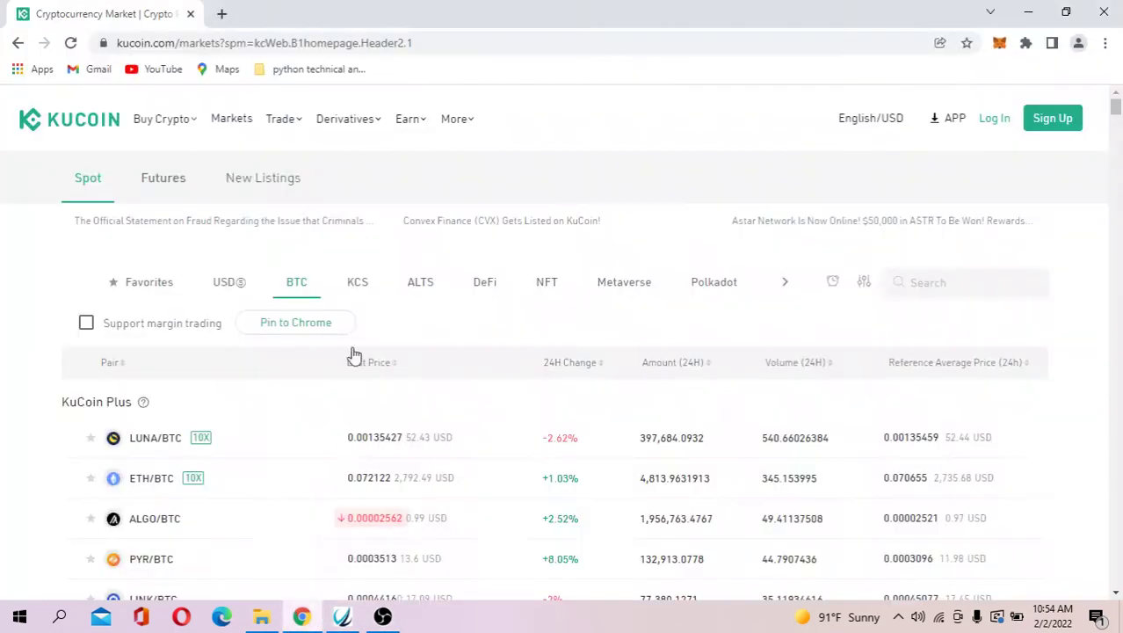
Step: Check KuCoin's futures and spot pair lists in the browser, then return to MetaTrader 5
left_click(302, 616)
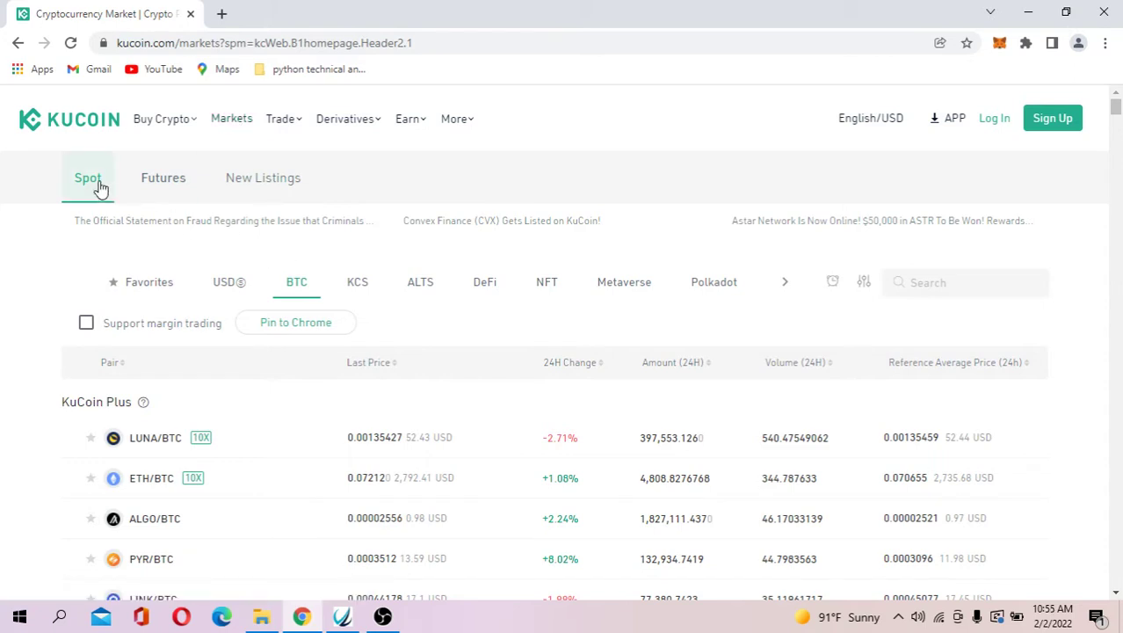
left_click(146, 182)
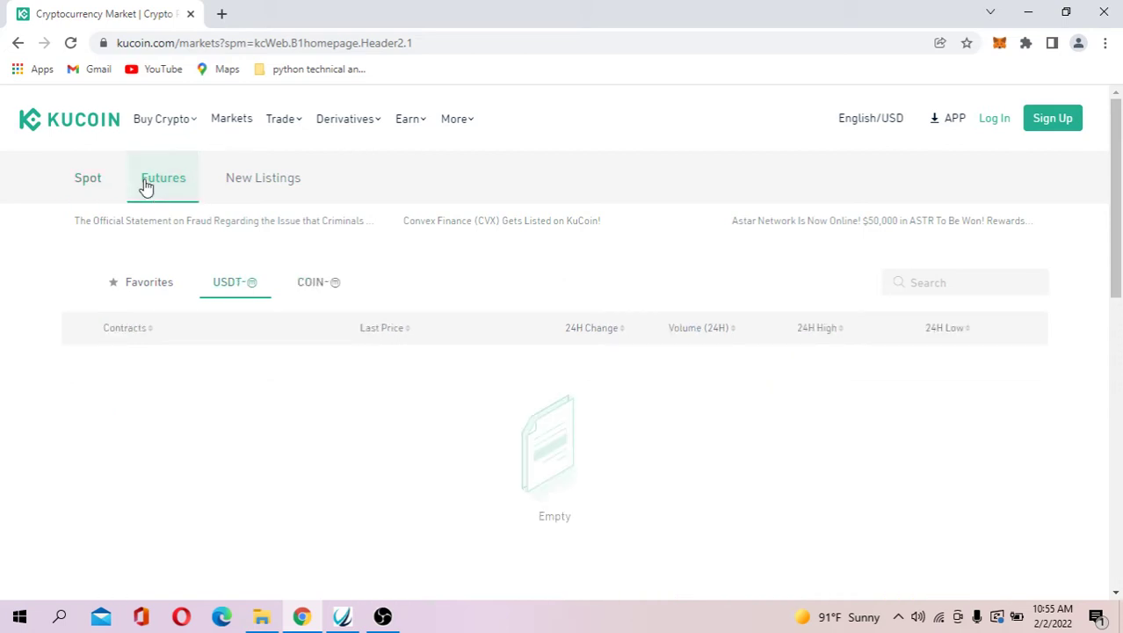
left_click(95, 183)
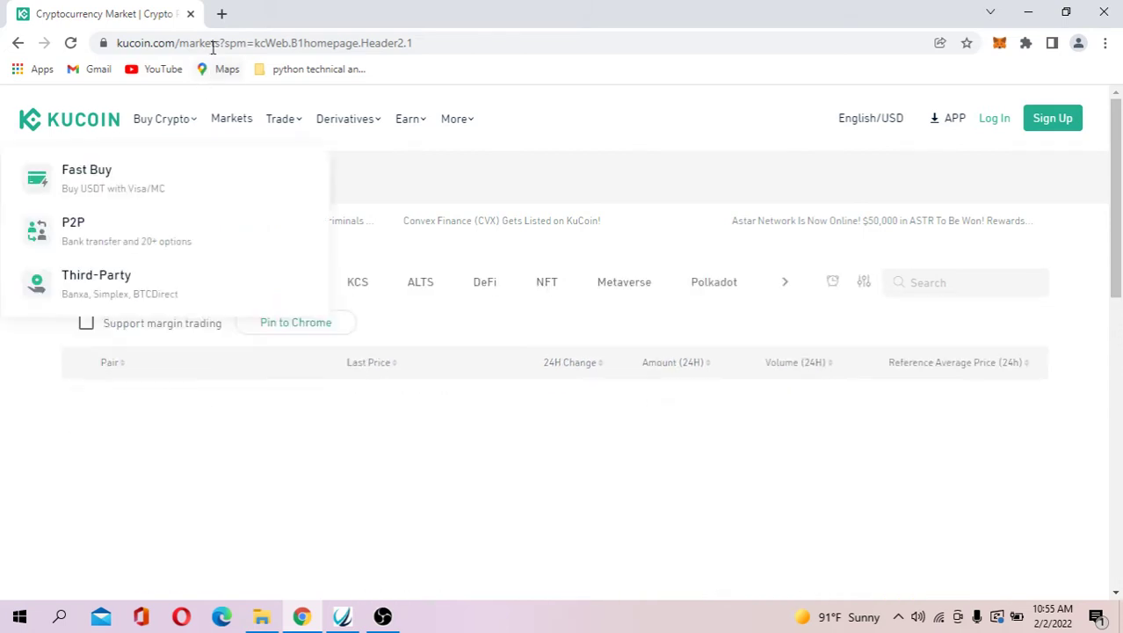
left_click(342, 616)
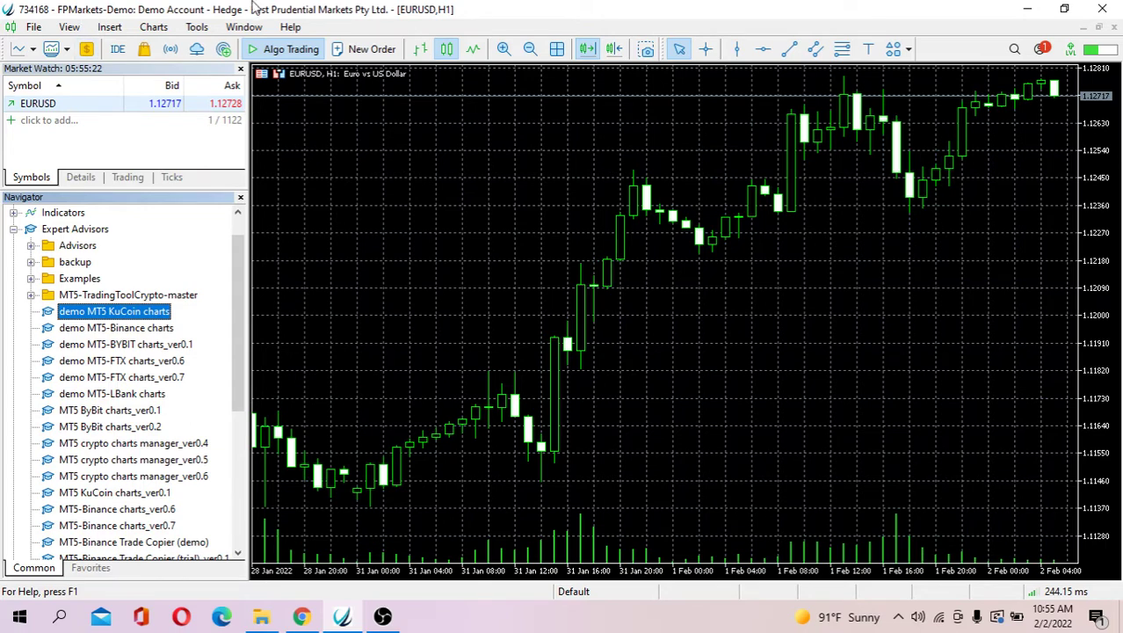
Step: Inspect the terminal data folder's MQL5 Files and Experts folders, then close it
left_click(34, 26)
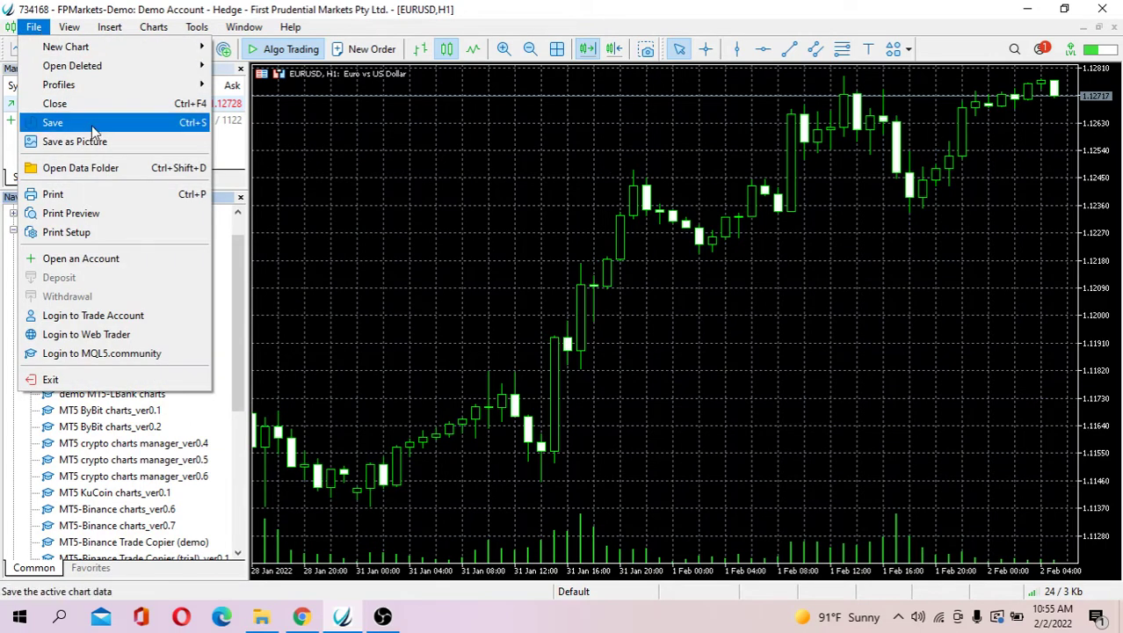
left_click(145, 169)
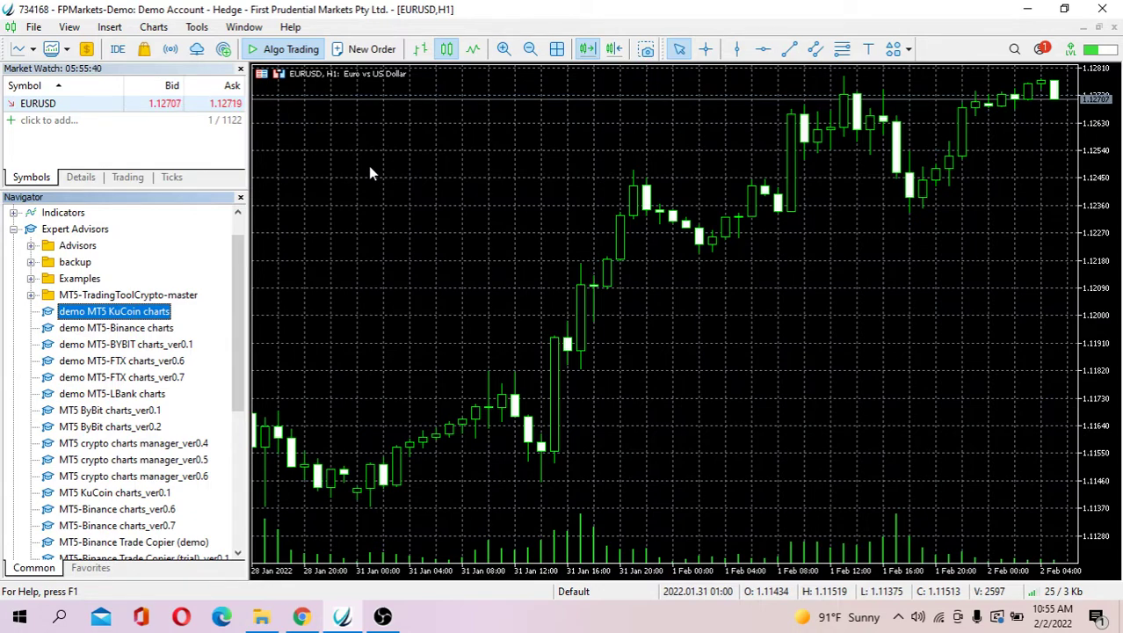
scroll(378, 299, "down", 3)
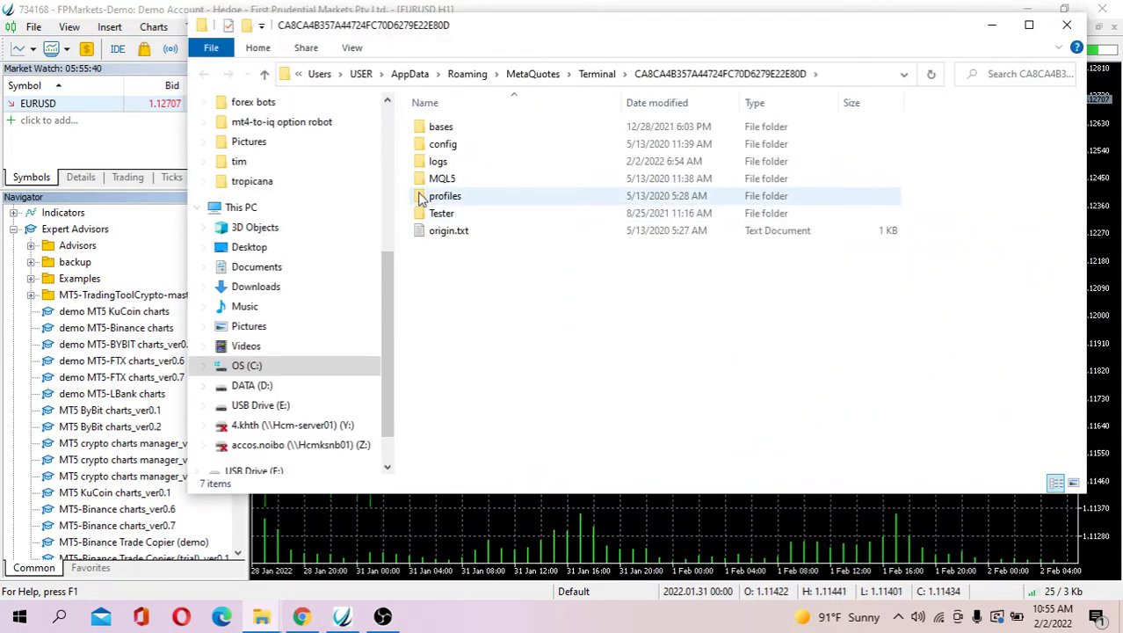
left_click(434, 183)
double_click(434, 183)
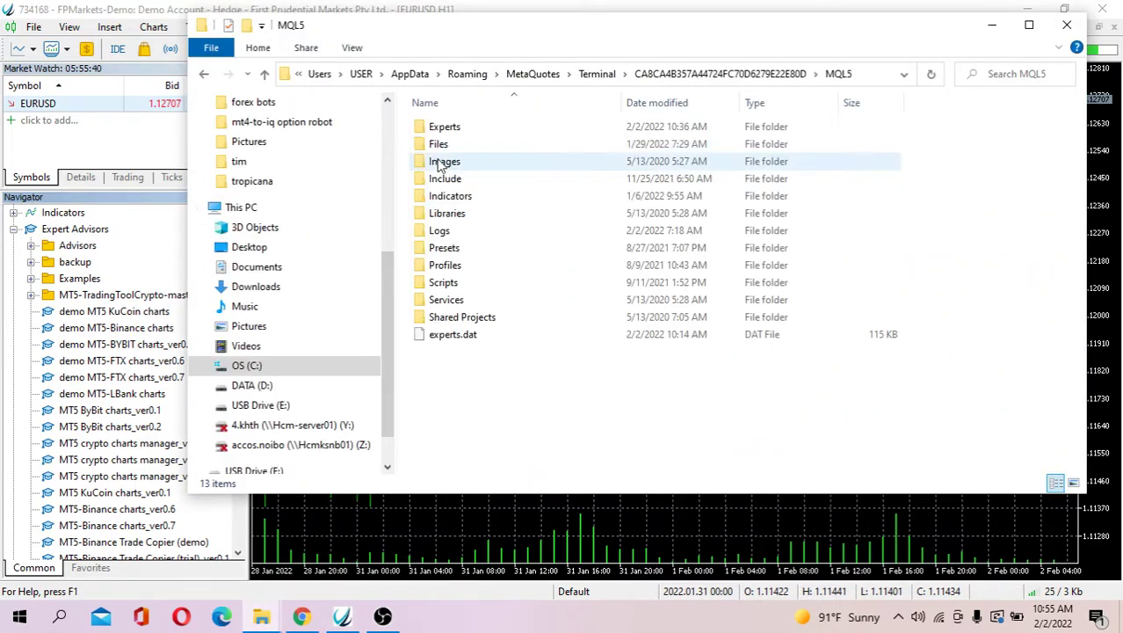
left_click(446, 144)
double_click(447, 144)
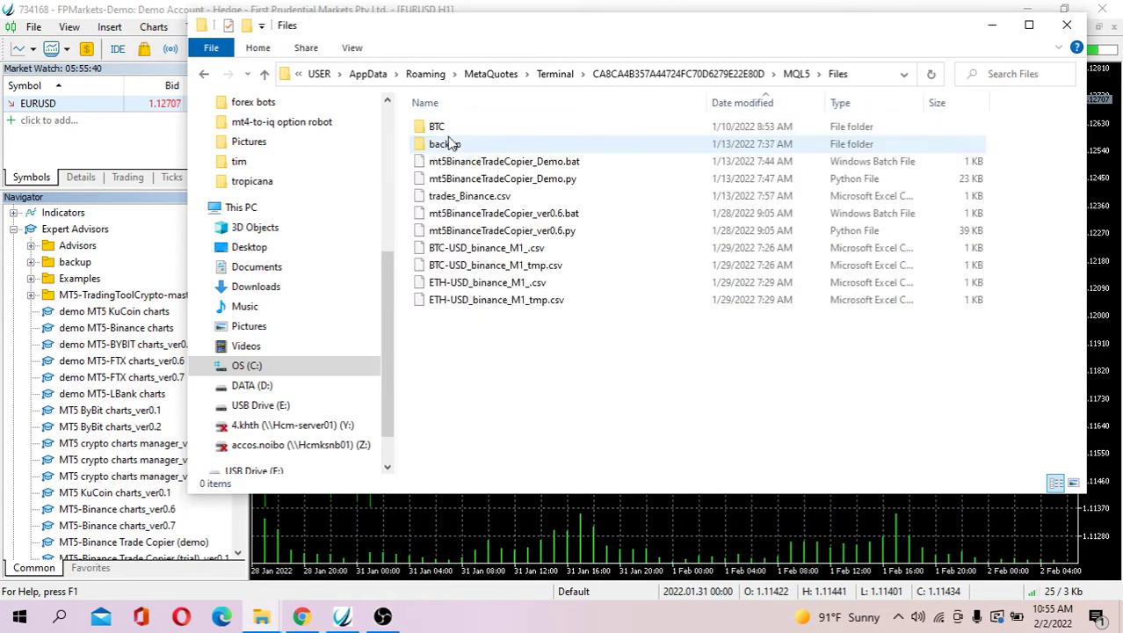
left_click(204, 79)
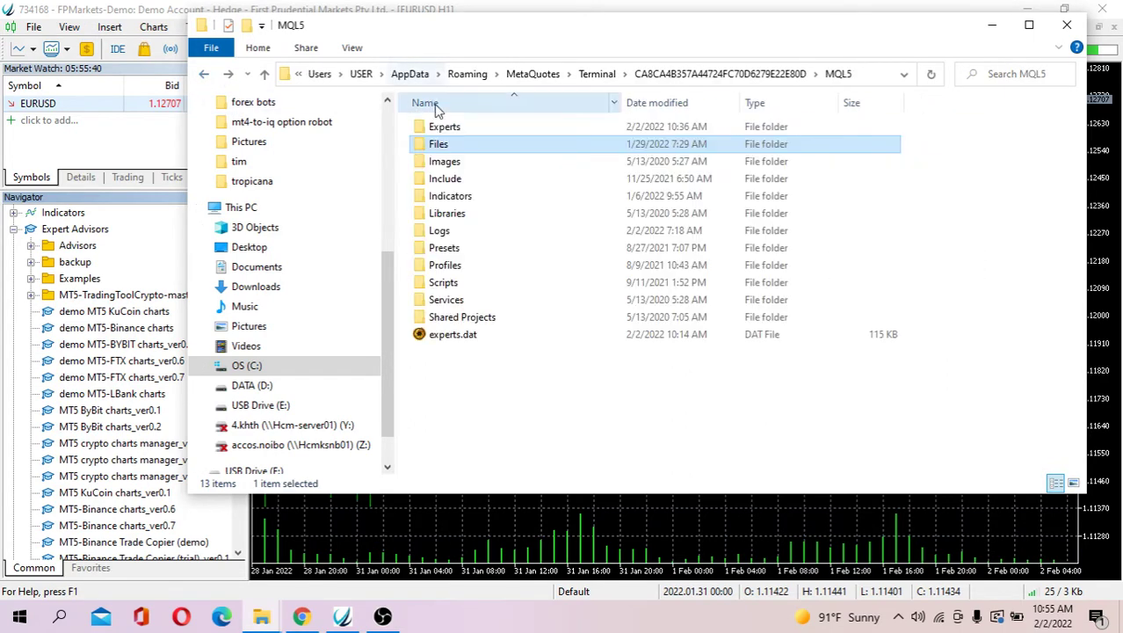
left_click(443, 127)
double_click(444, 126)
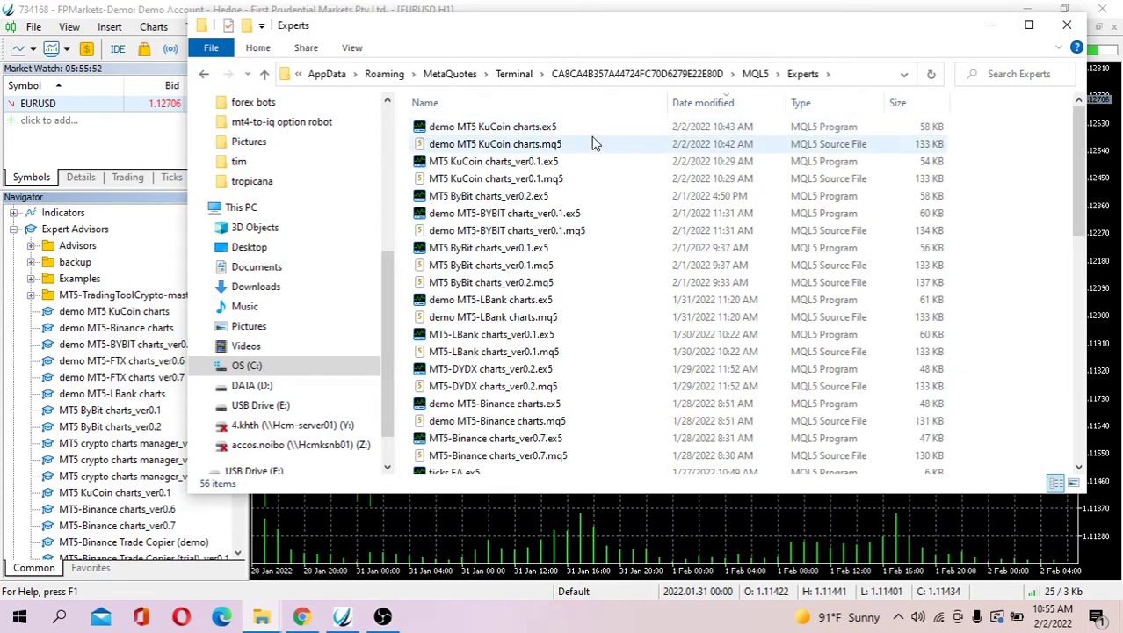
left_click(1067, 24)
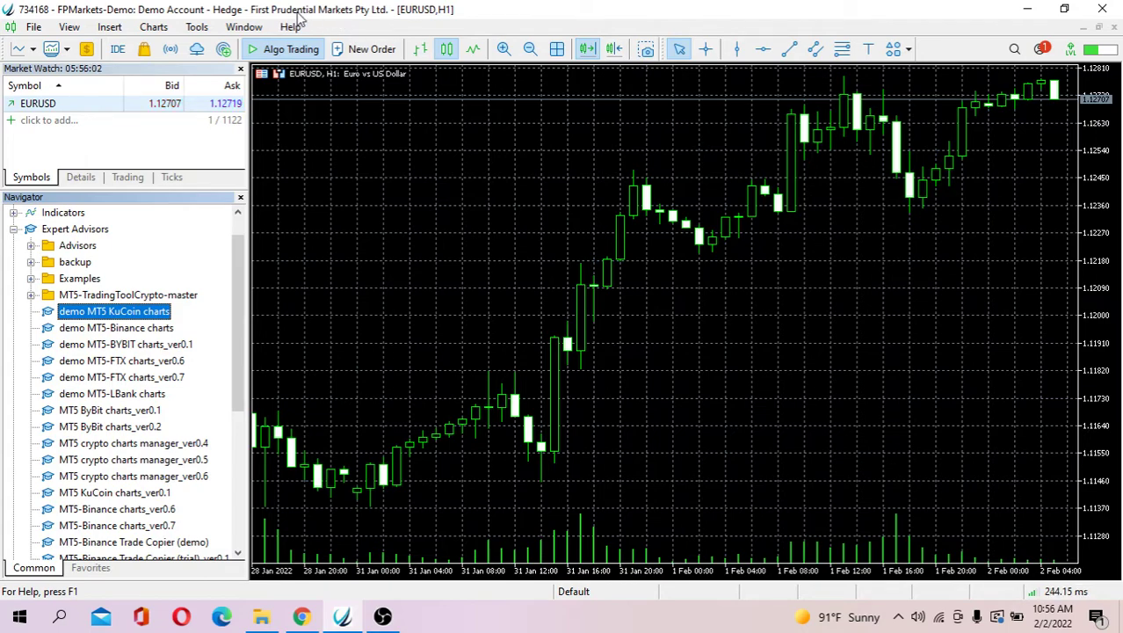
left_click(200, 29)
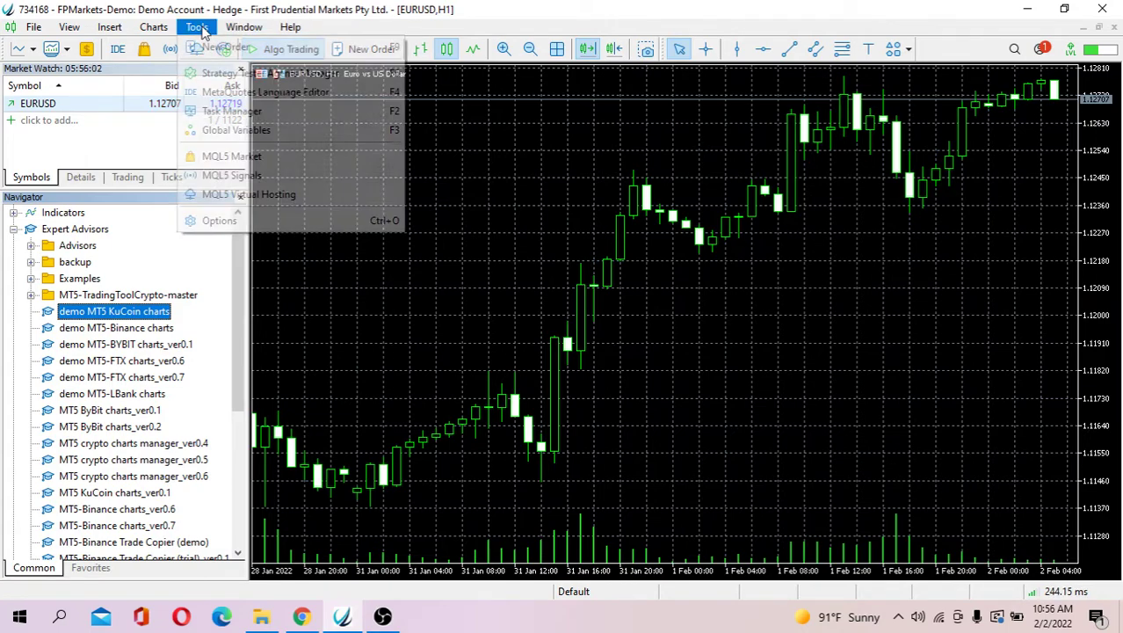
left_click(250, 225)
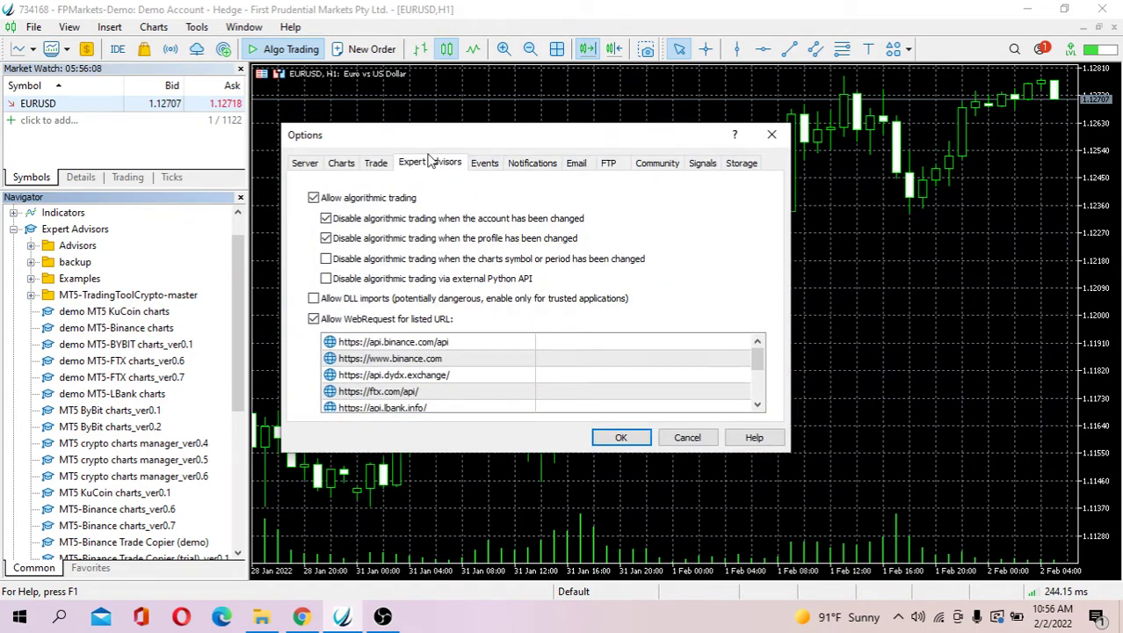
left_click_drag(754, 355, 755, 396)
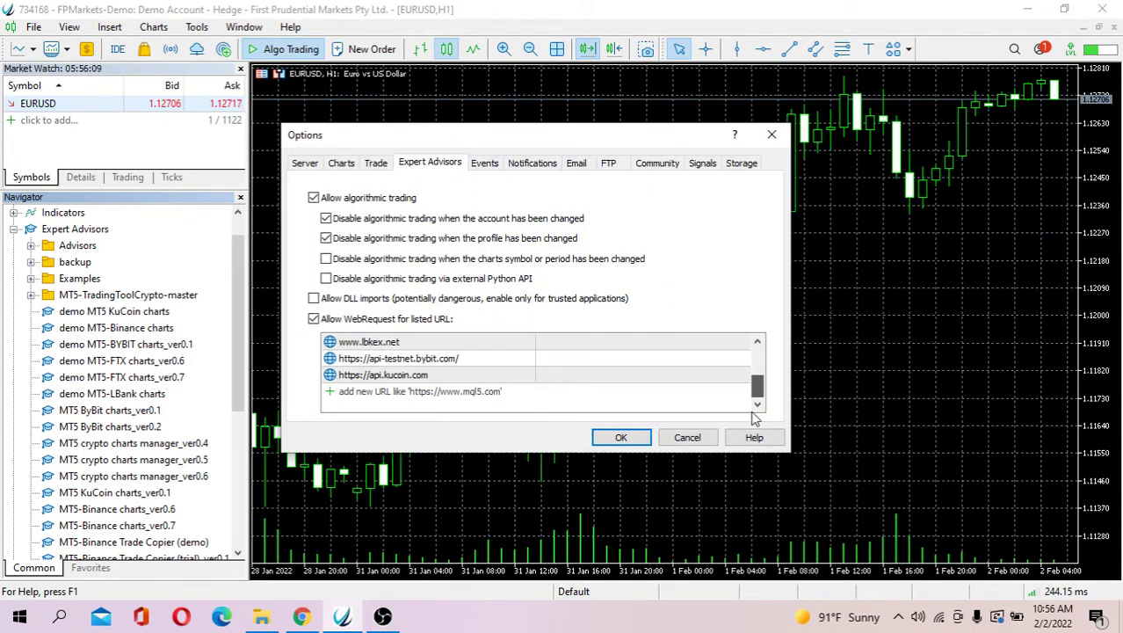
left_click(428, 376)
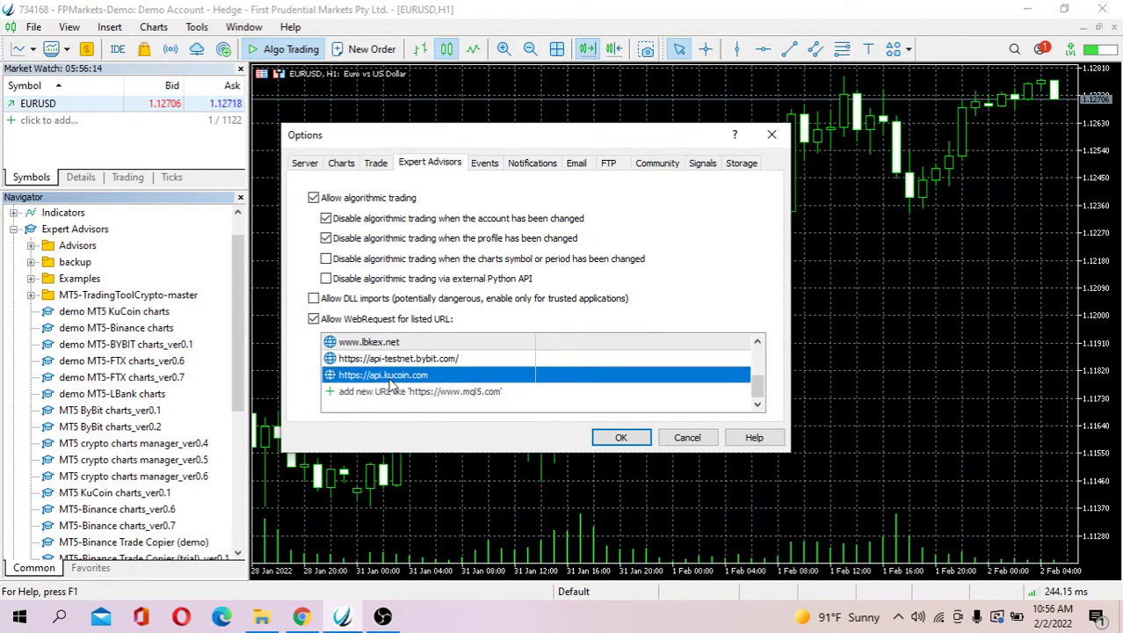
left_click(632, 437)
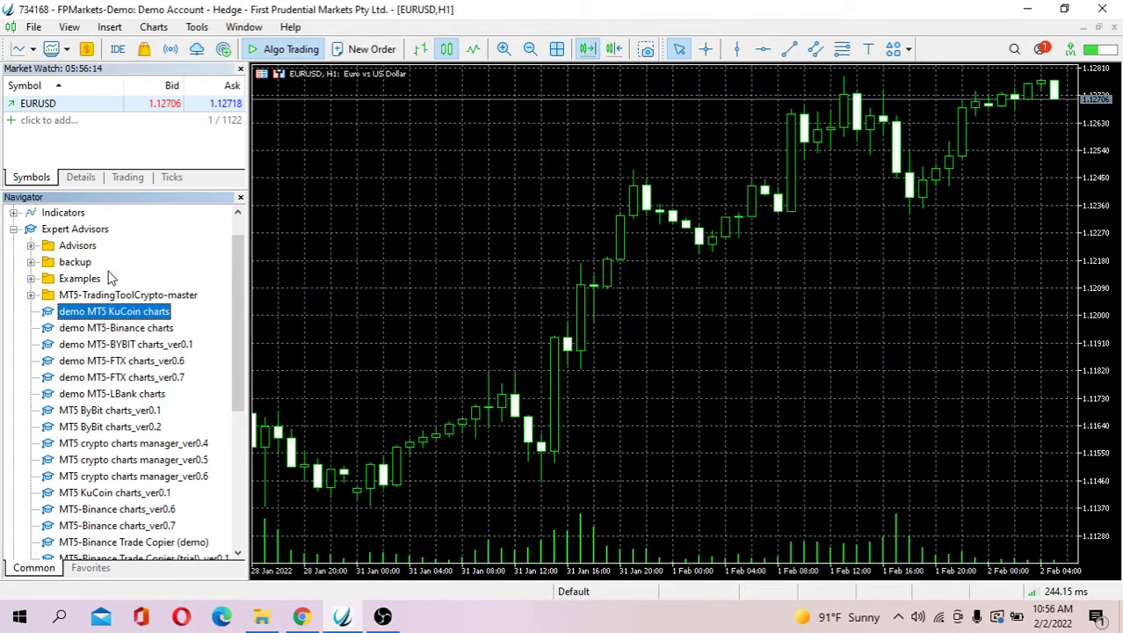
Step: Refresh the Expert Advisors list in the Navigator
left_click(79, 230)
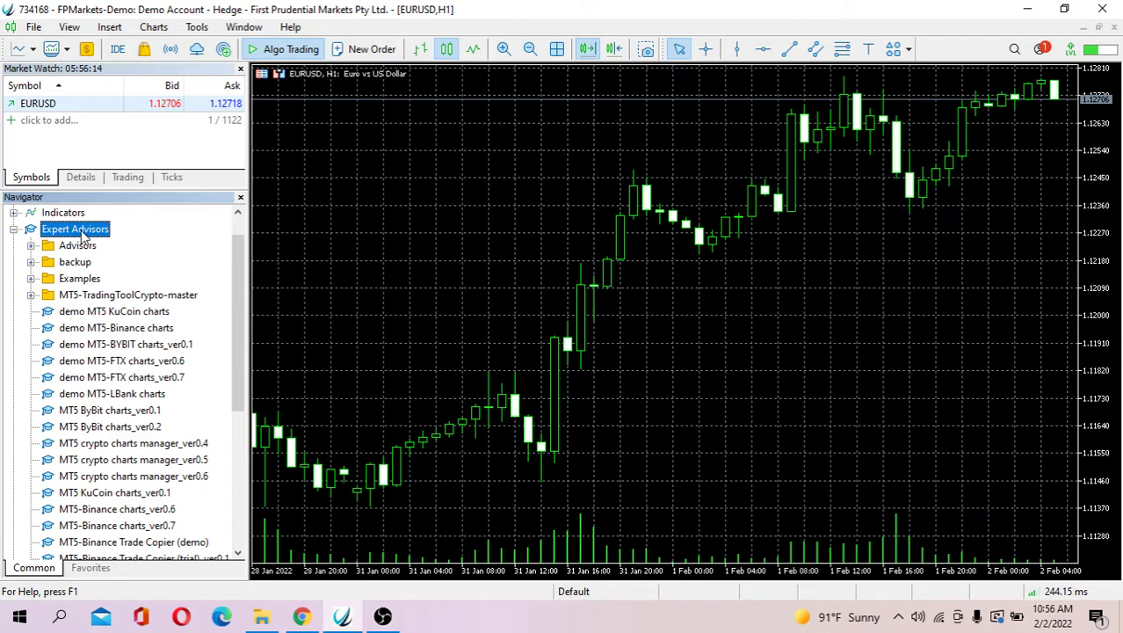
right_click(83, 236)
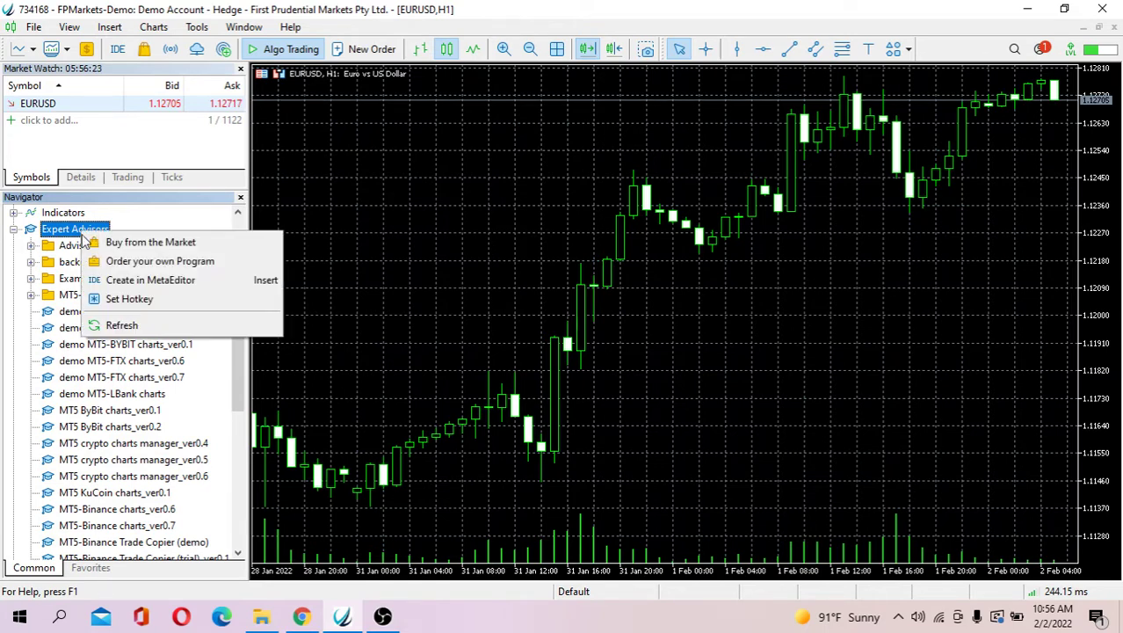
left_click(128, 325)
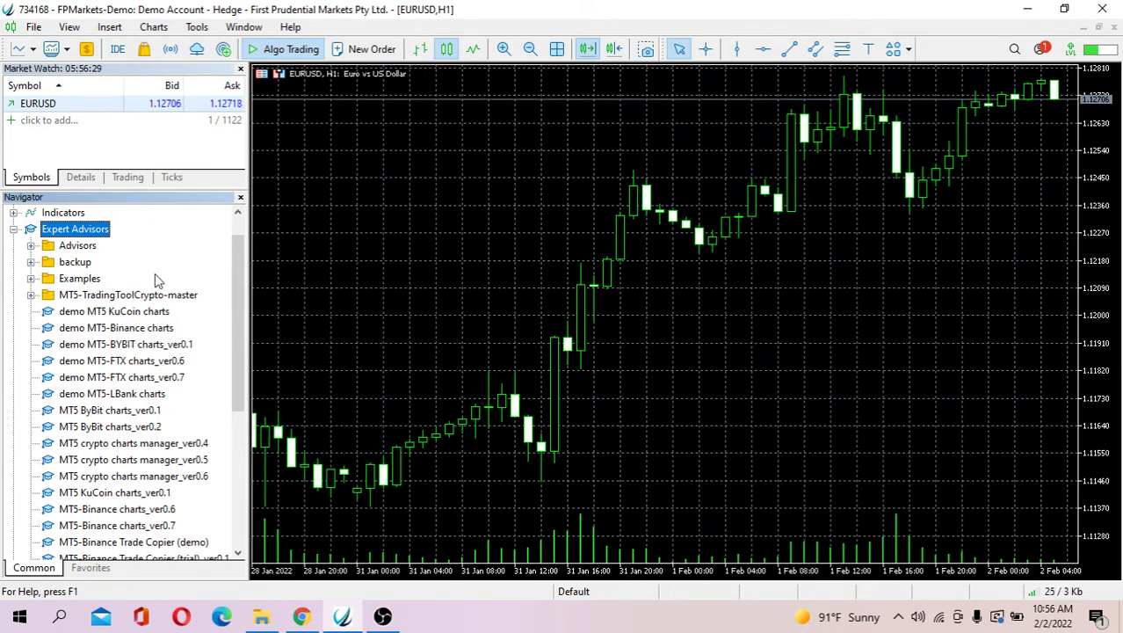
Step: Launch the demo MT5 KuCoin charts expert with its default settings, then view KuCoin's markets page
double_click(139, 315)
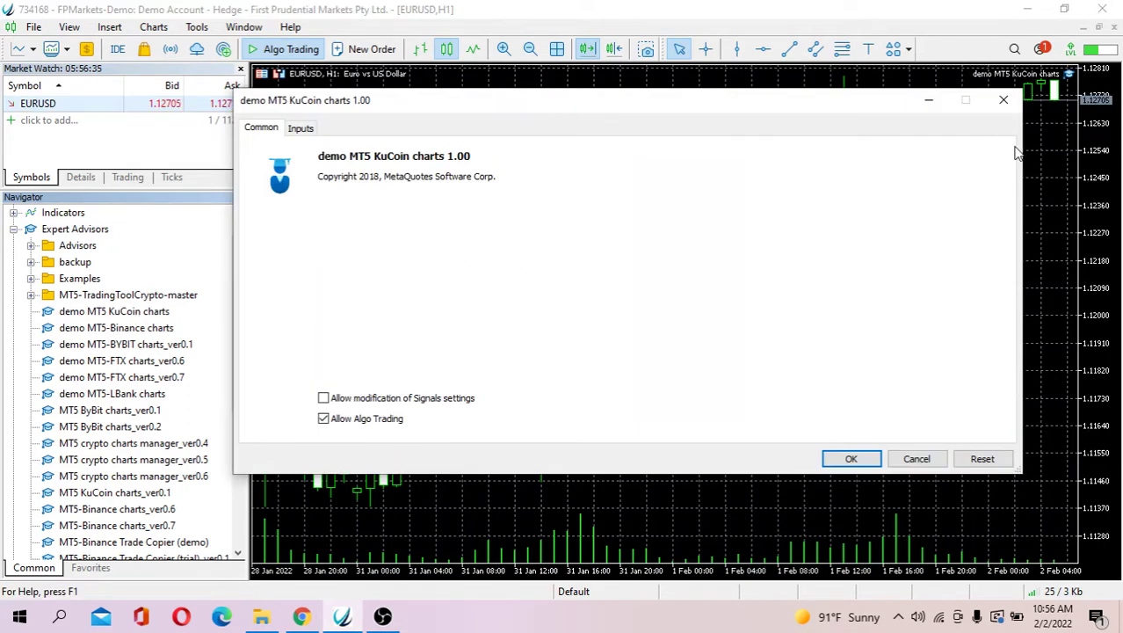
left_click(851, 457)
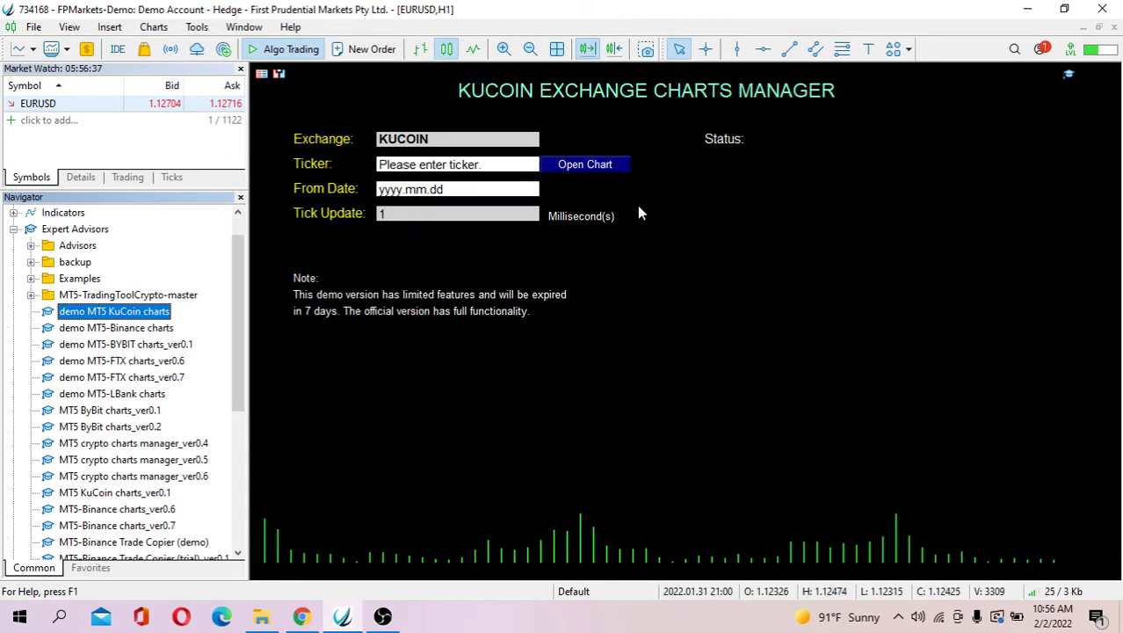
left_click(307, 618)
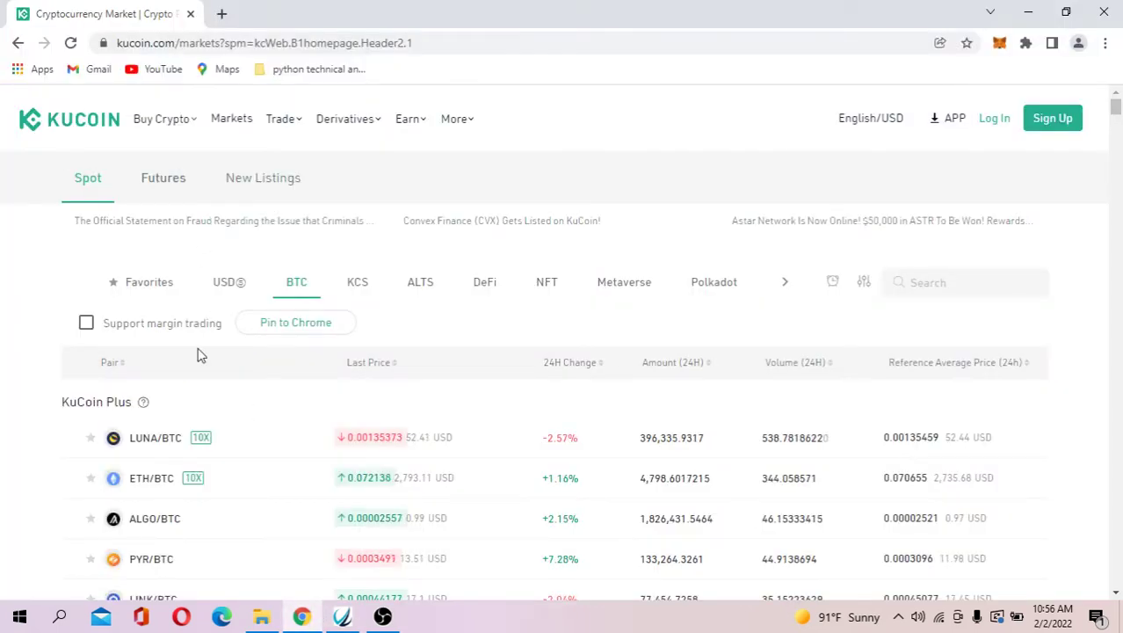
Step: Show the USDⓈ spot pairs such as BTC/USDT, ETH/USDT and LUNA/USDT
left_click(222, 287)
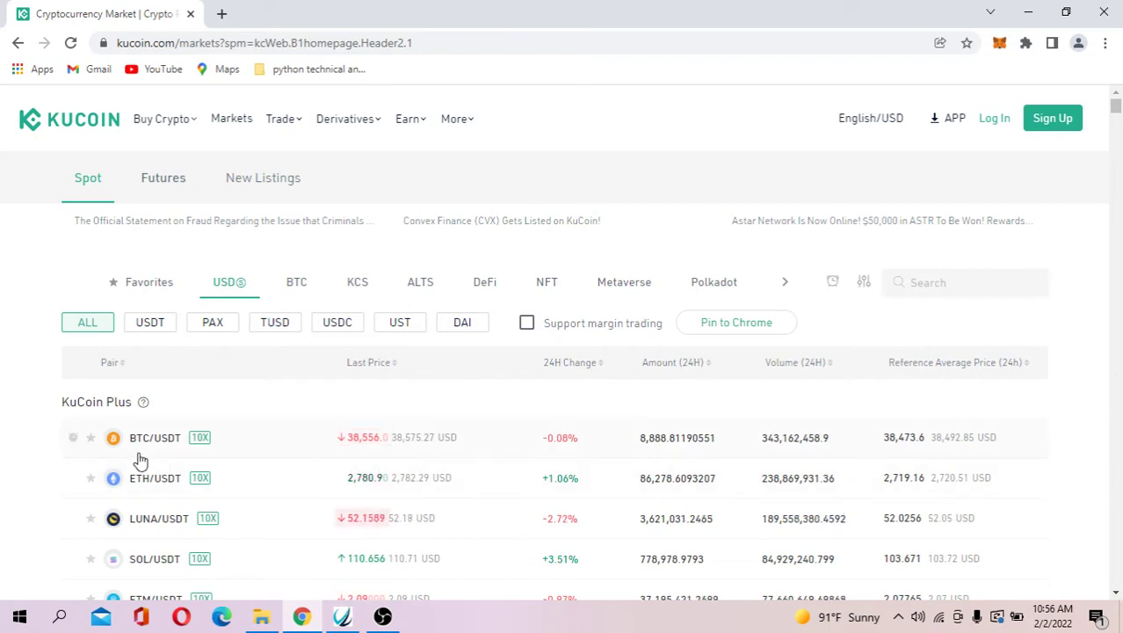
Step: Enter BTC-USDT as the charts manager's ticker and open its chart
left_click(342, 616)
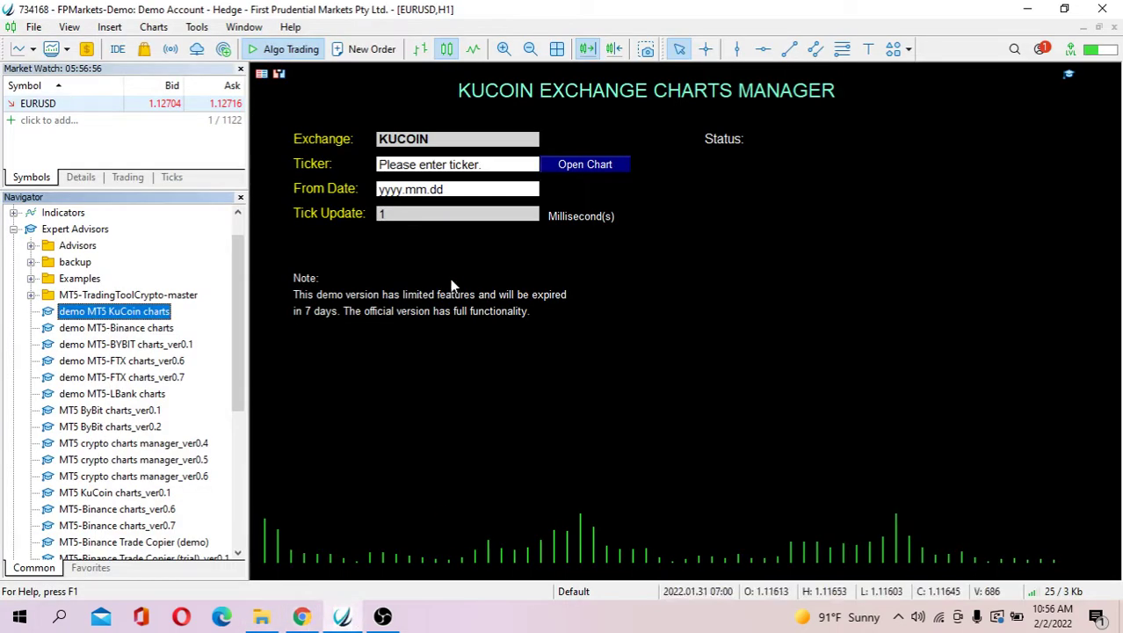
left_click(488, 169)
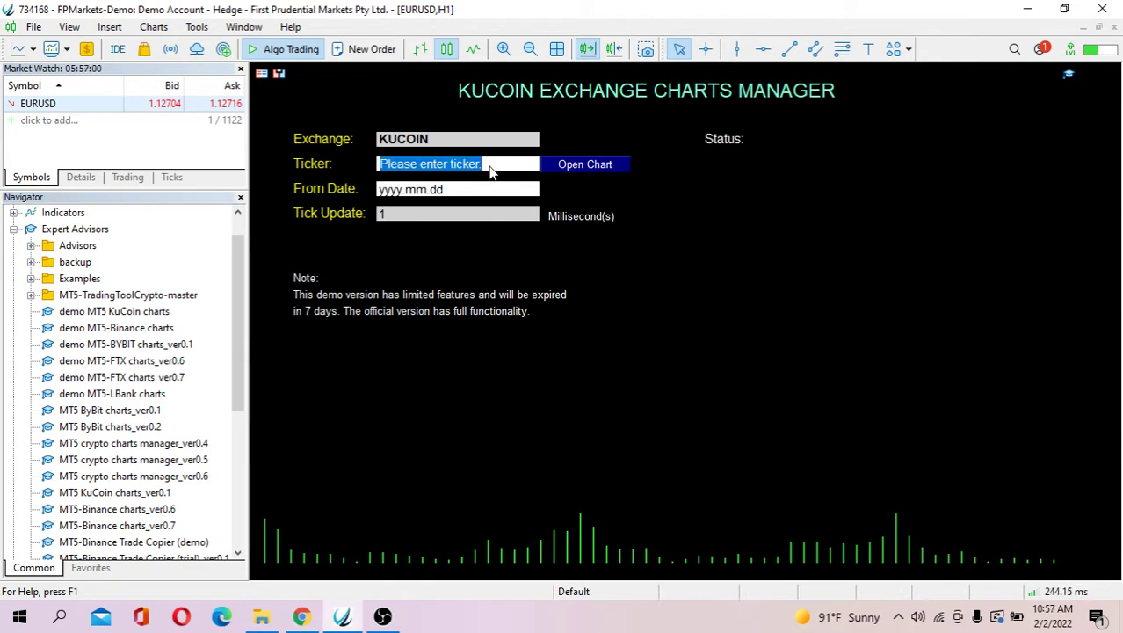
type("b")
key("BackSpace")
type("BTC-USDT")
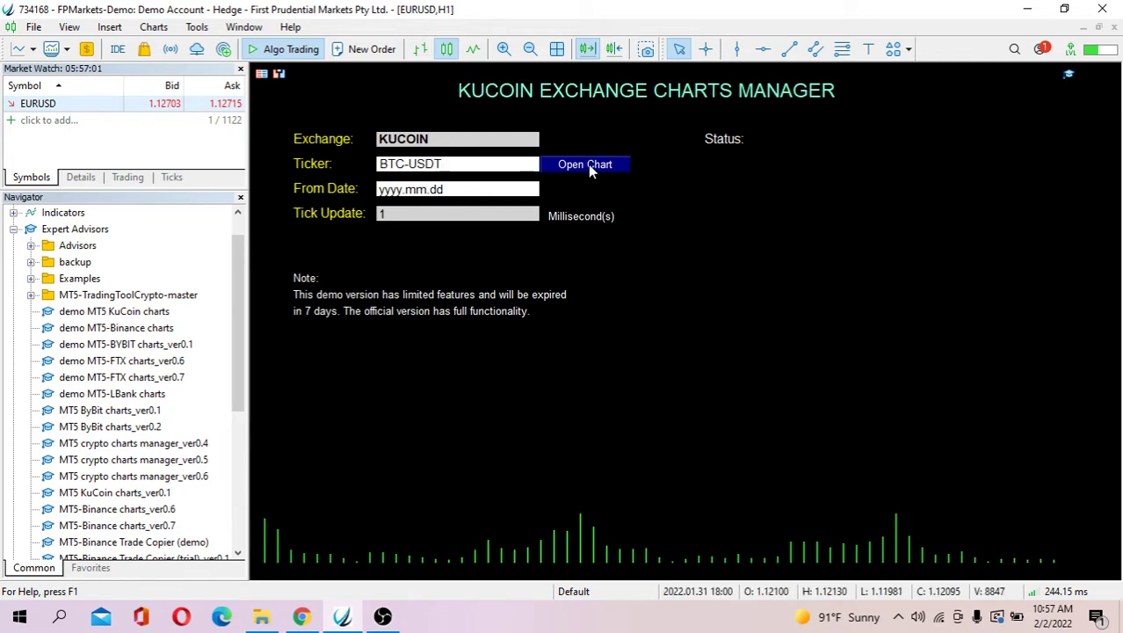
left_click(588, 165)
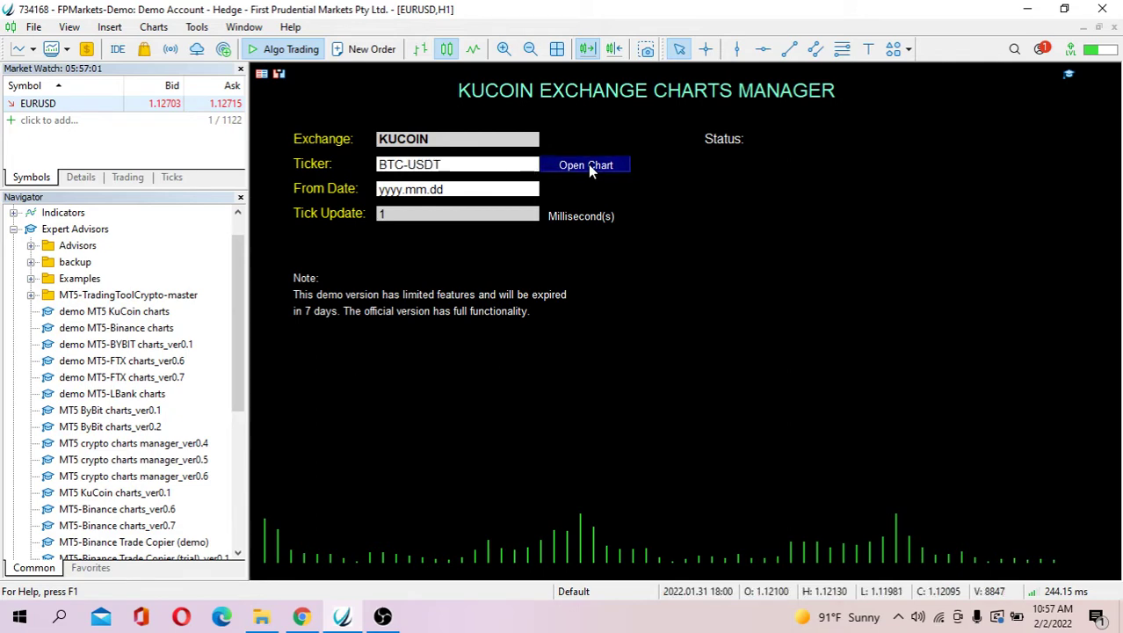
Step: Show the BTC-USDT,M1 chart with Chart Shift turned on
left_click(383, 573)
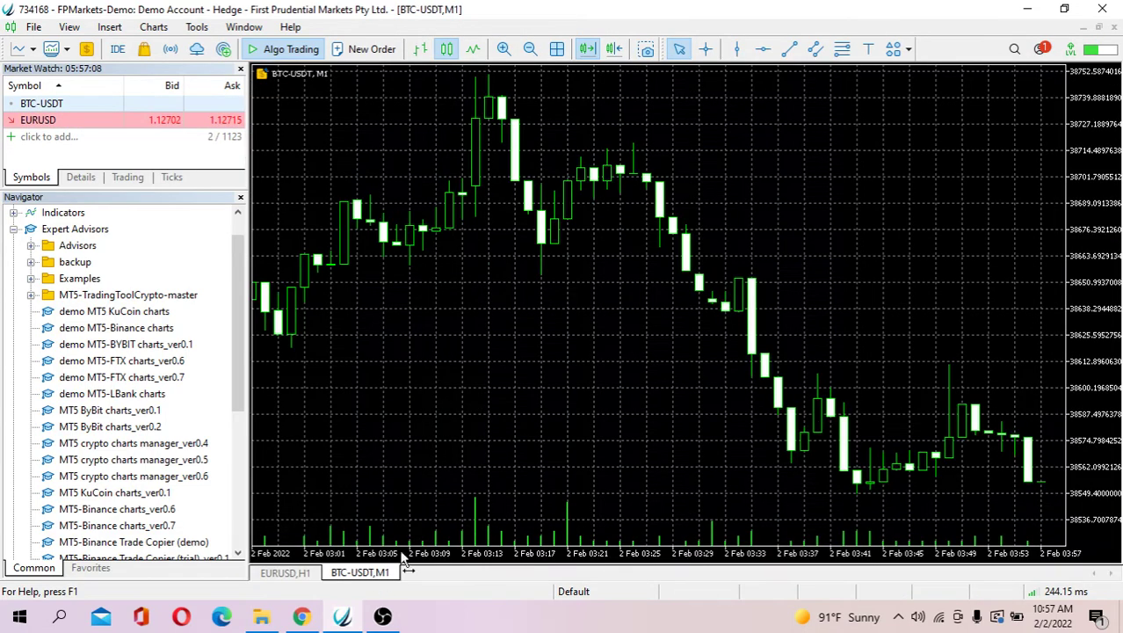
left_click(613, 48)
left_click(613, 49)
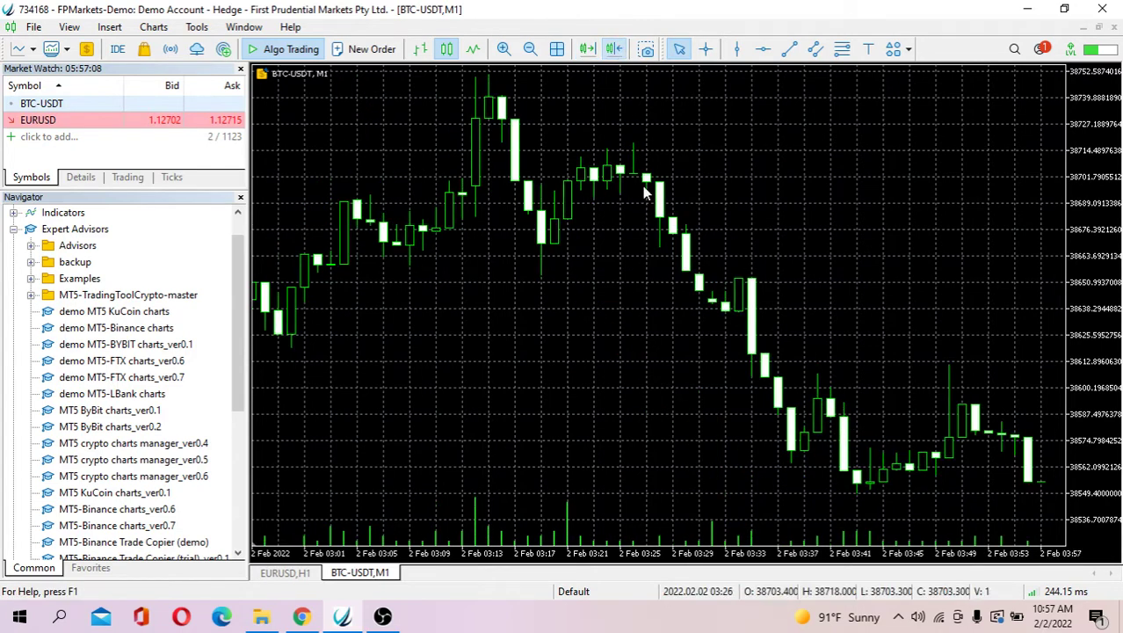
left_click(614, 48)
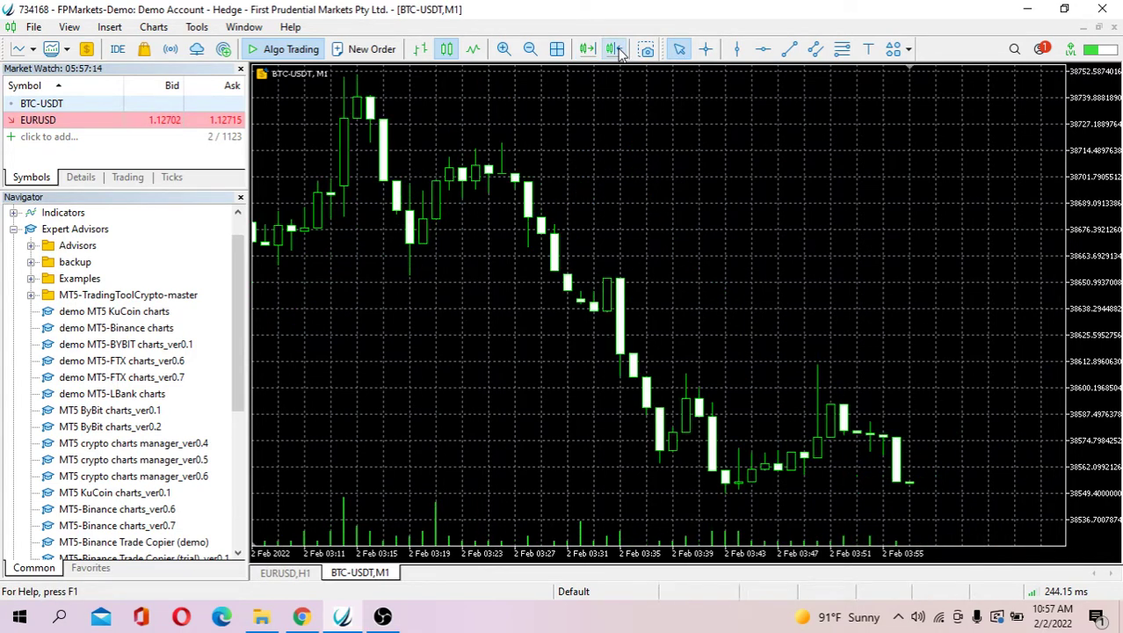
mouse_move(911, 495)
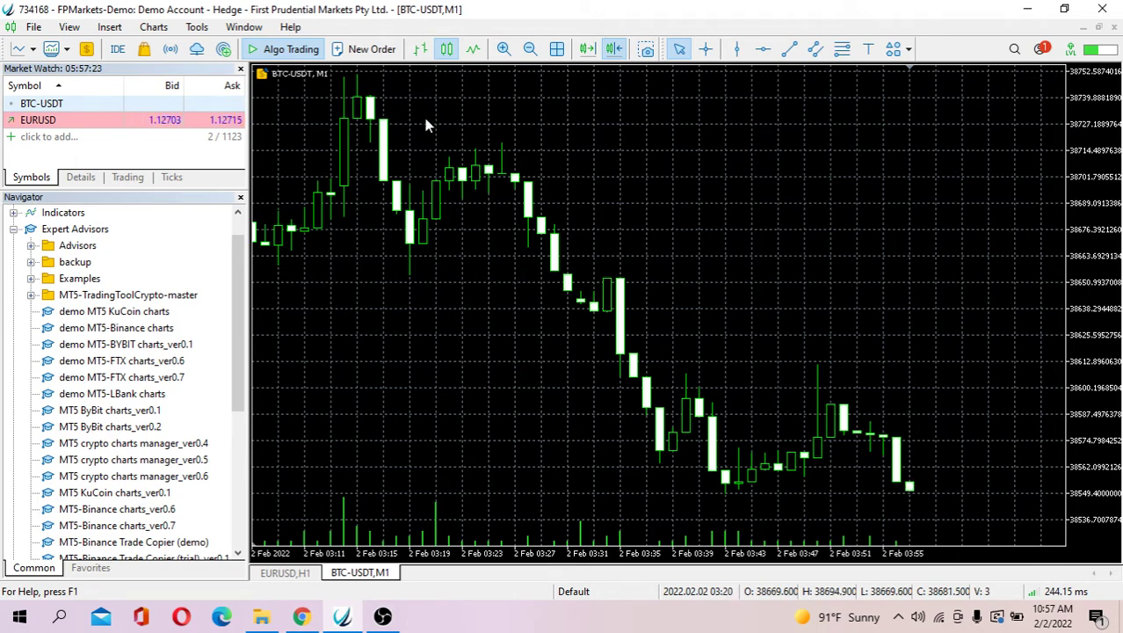
Step: Set the BTC-USDT chart to Daily with Auto Scroll on, then return to the charts manager
left_click(155, 27)
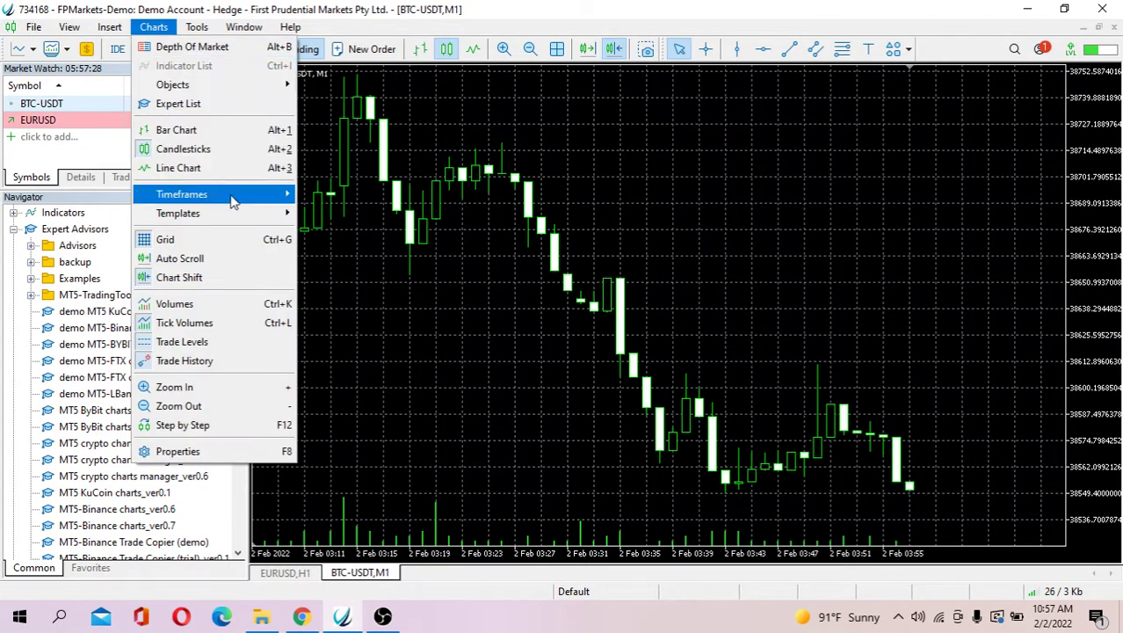
mouse_move(235, 202)
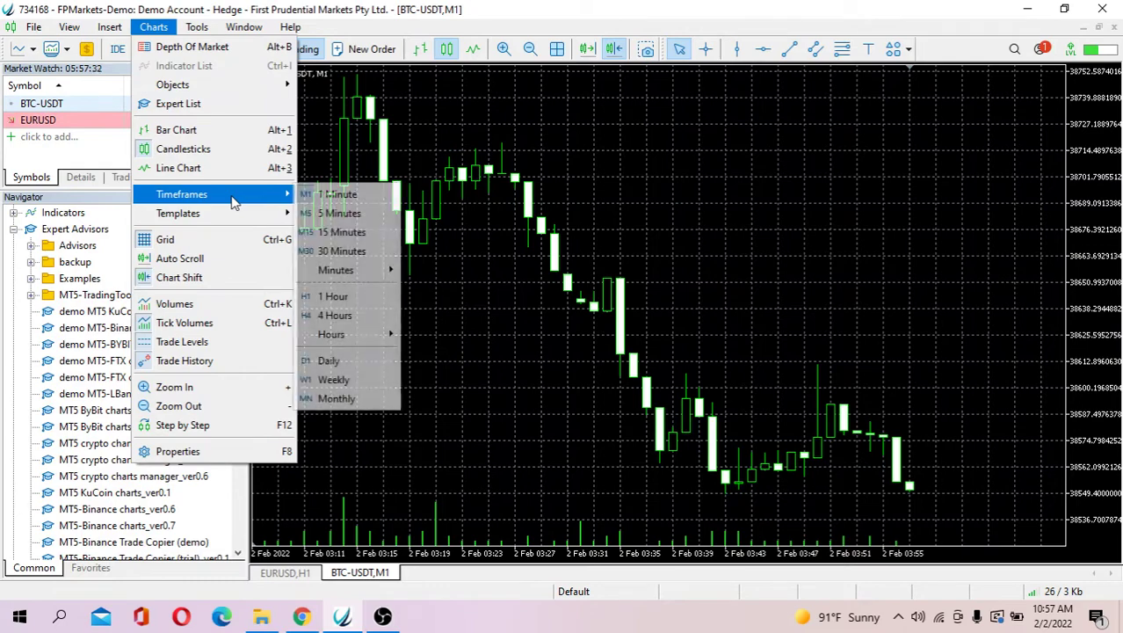
left_click(382, 361)
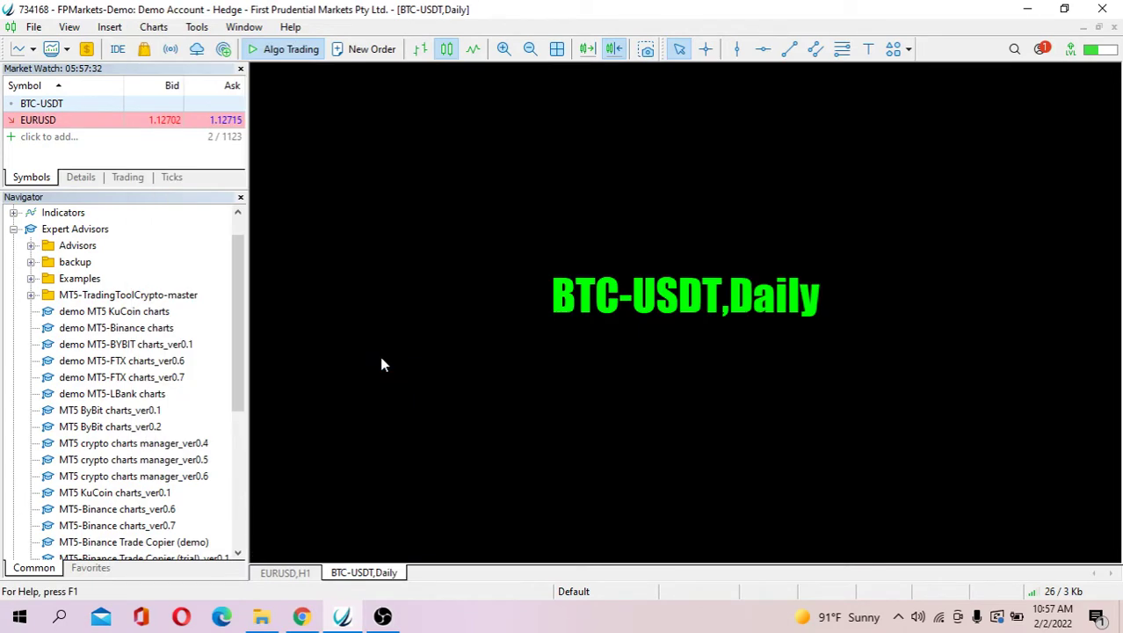
left_click(587, 49)
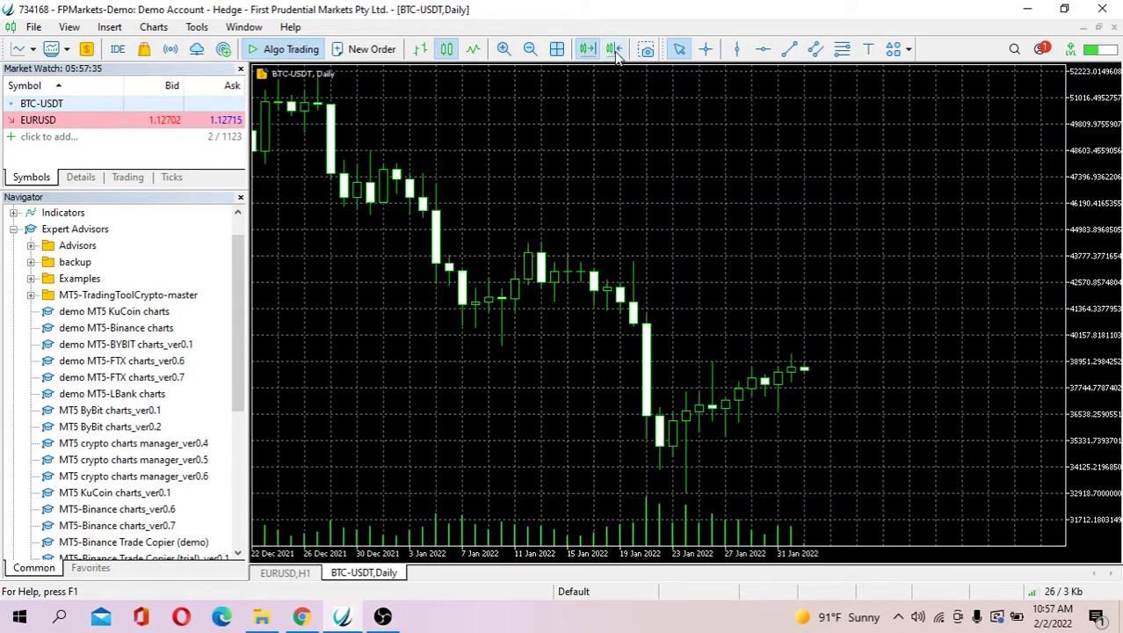
scroll(304, 176, "up", 3)
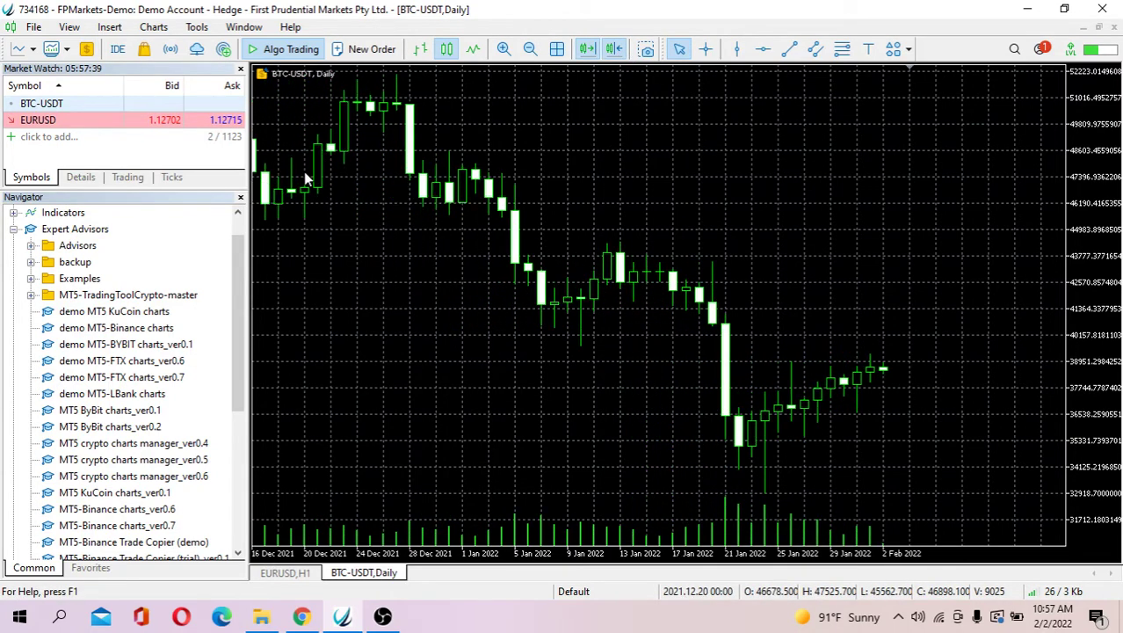
left_click(290, 572)
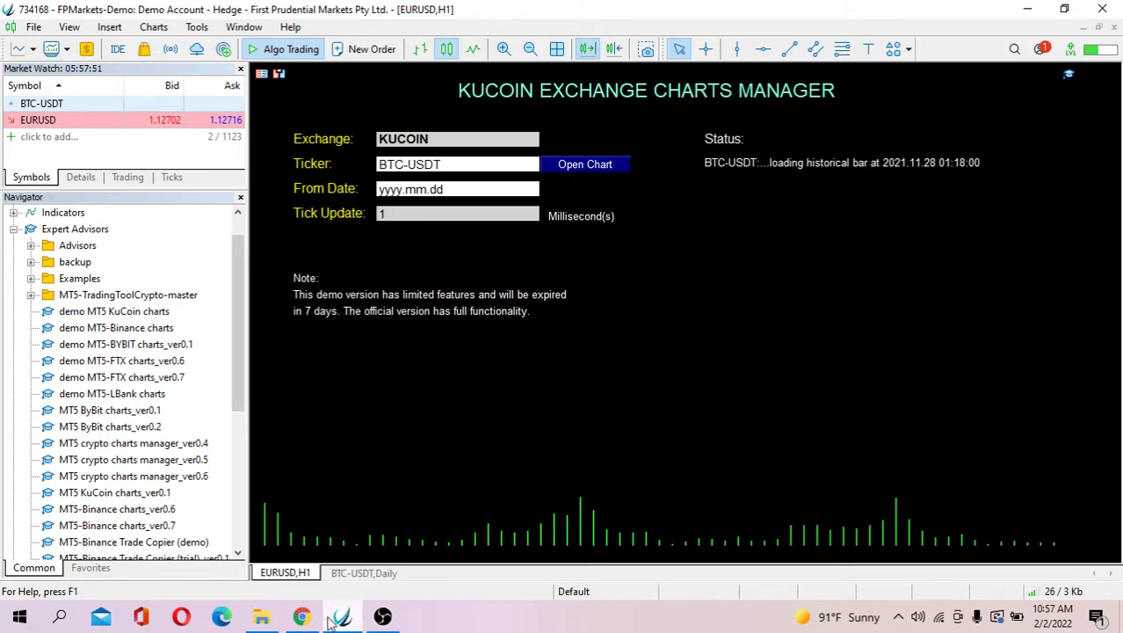
Step: Check the pair on KuCoin, then change the manager's ticker from BTC-USDT to LUNA-USDT
left_click(301, 616)
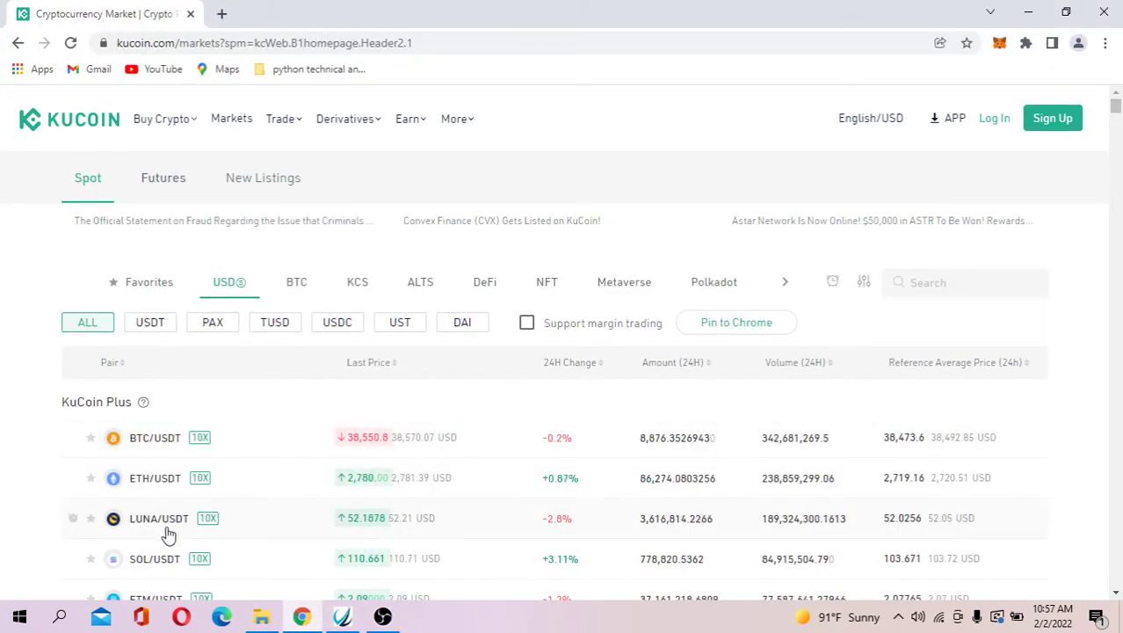
left_click(342, 616)
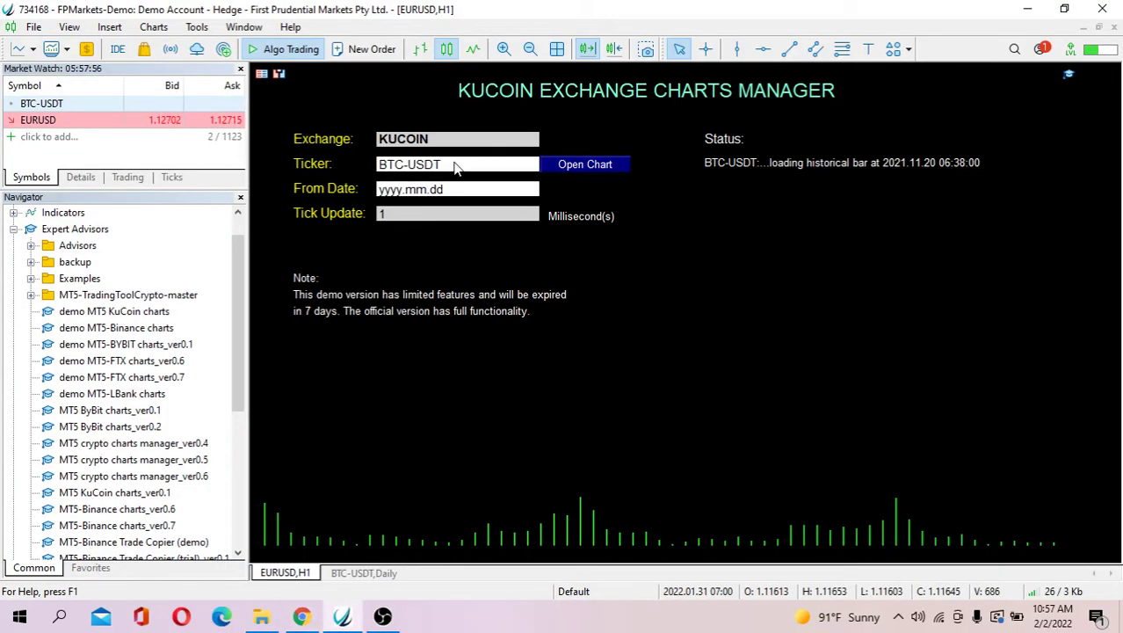
left_click(455, 168)
left_click(404, 172)
key("BackSpace")
key("BackSpace")
key("BackSpace")
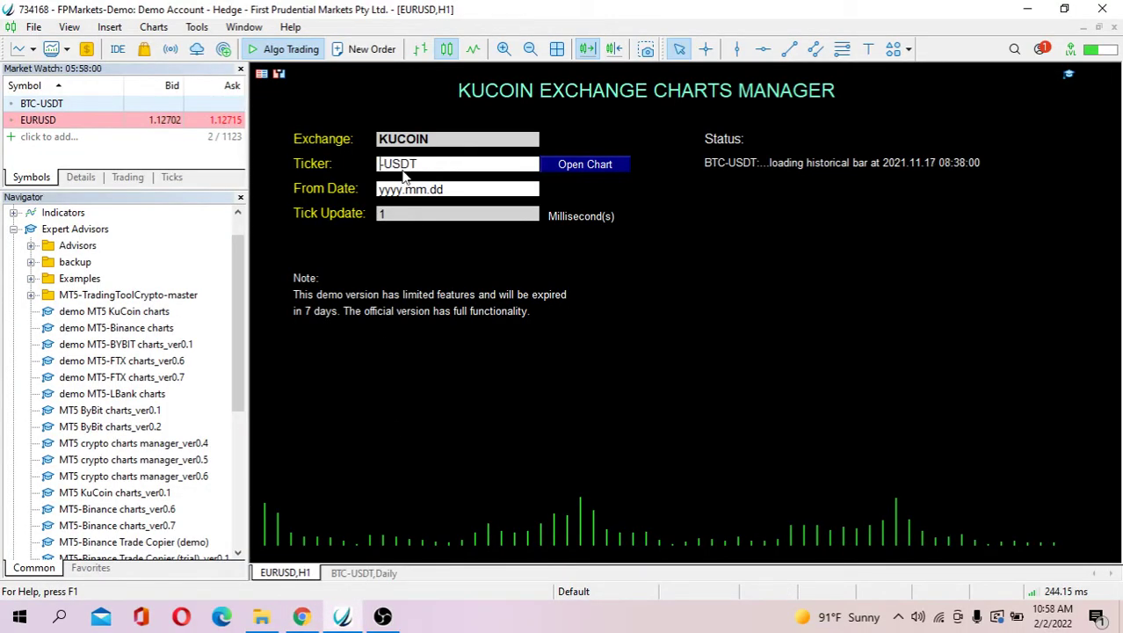
type("lu")
key("BackSpace")
key("BackSpace")
type("LUNA")
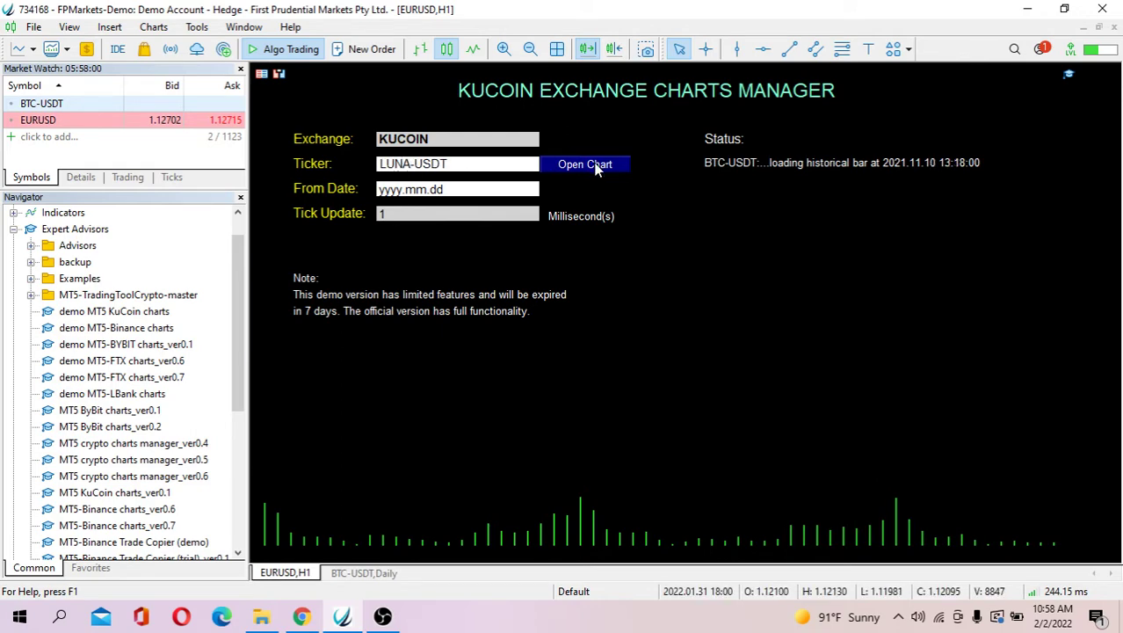
Step: Open the LUNA-USDT M1 chart and enable Chart Shift
left_click(594, 165)
left_click(474, 572)
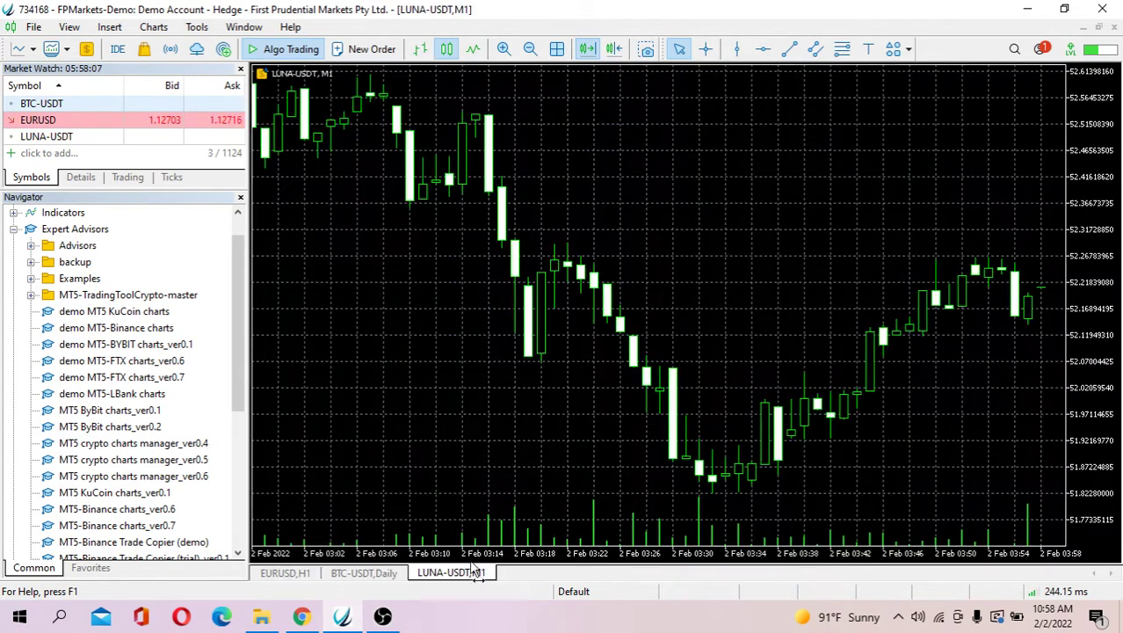
left_click(614, 49)
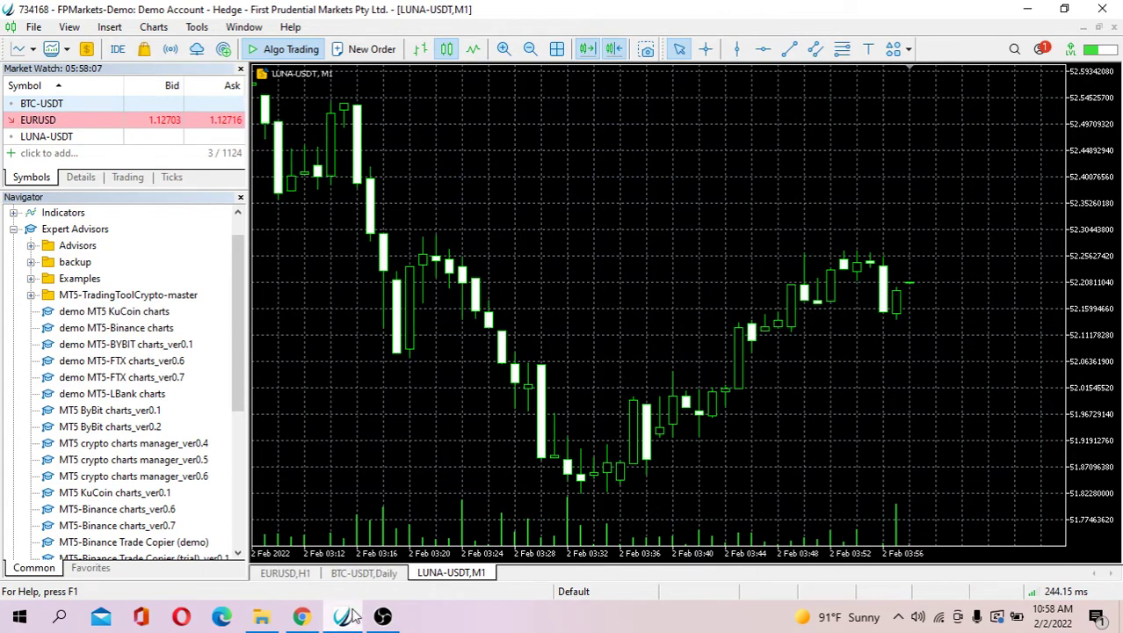
Step: List KuCoin's BTC-quoted spot pairs, then return to the LUNA-USDT chart in MetaTrader 5
mouse_move(302, 618)
left_click(300, 540)
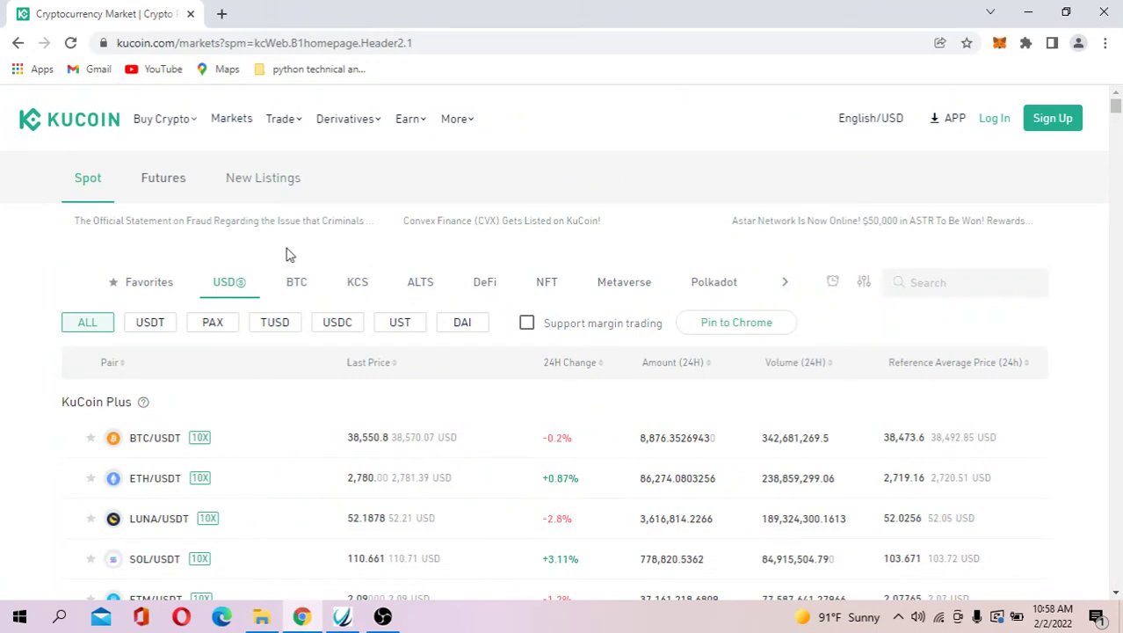
left_click(297, 283)
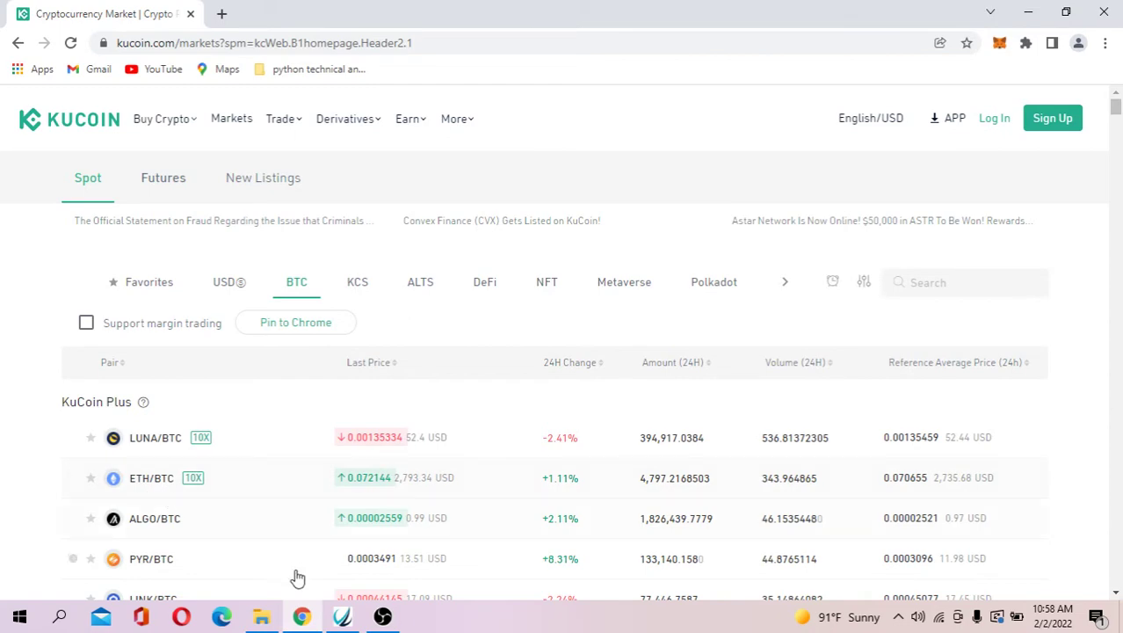
left_click(342, 616)
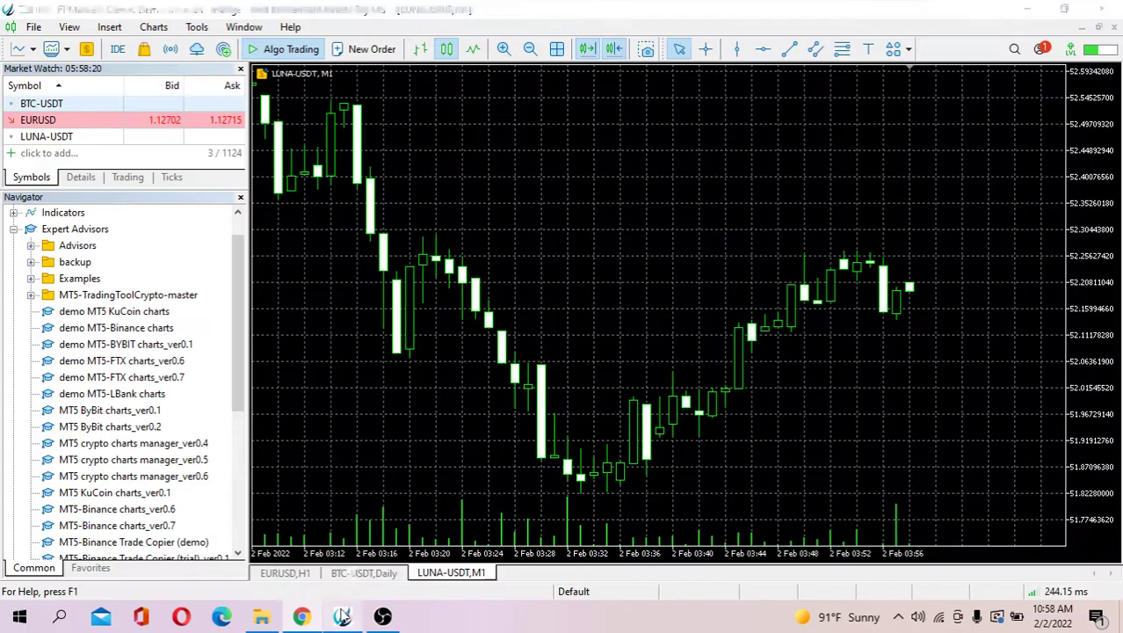
Step: Change the manager's ticker to ETH-BTC, open its M1 chart and enable Chart Shift
left_click(290, 572)
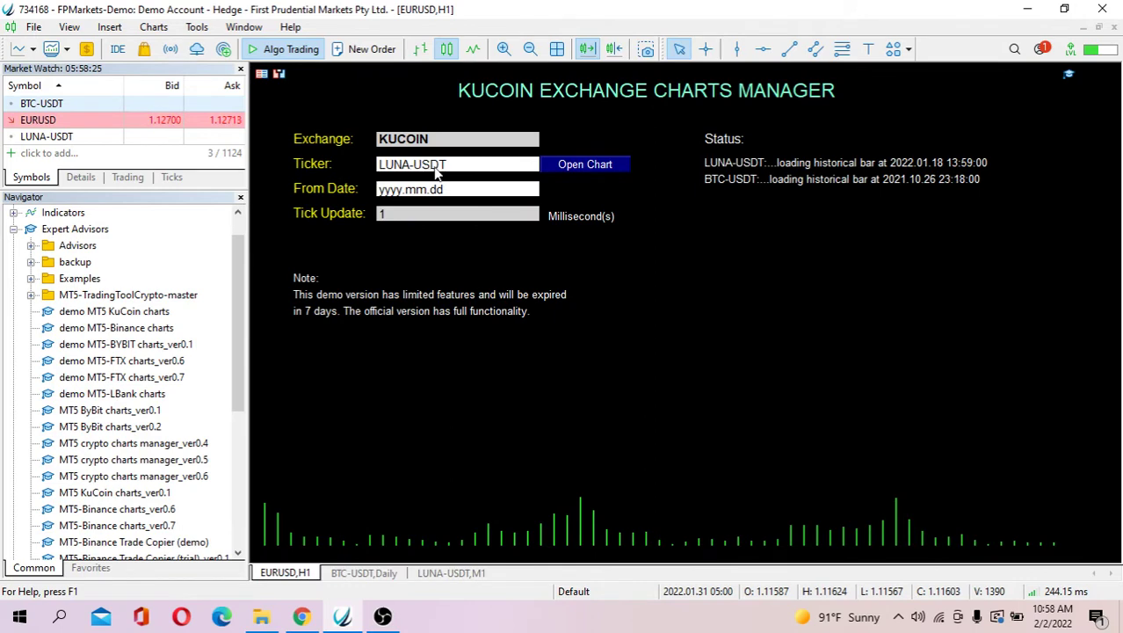
left_click(470, 165)
type("e")
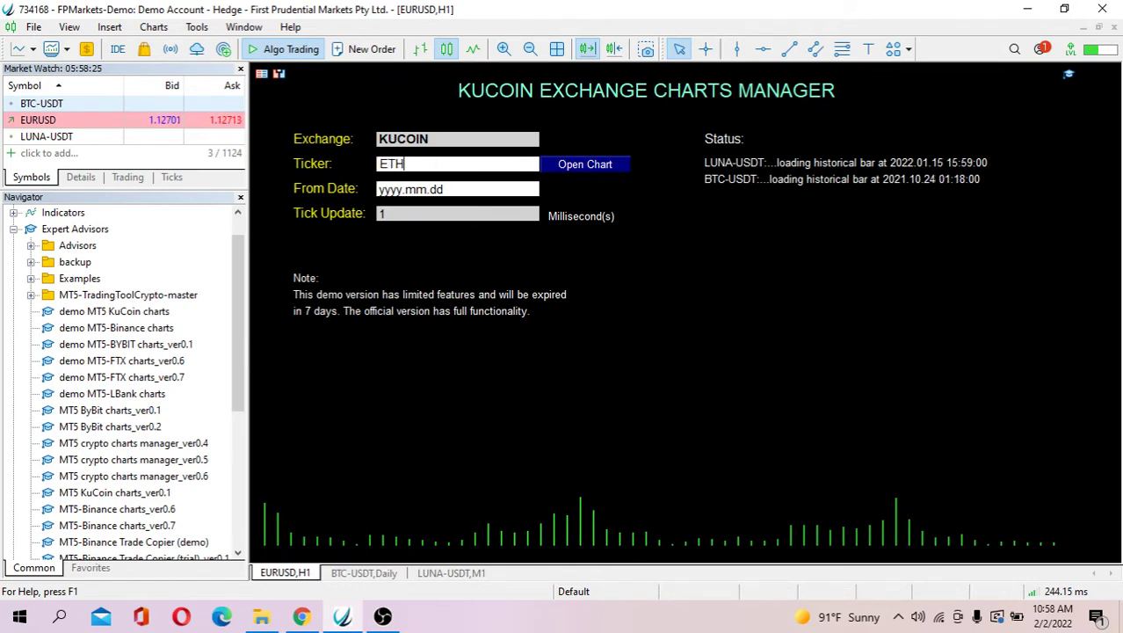
type("TH-BTC")
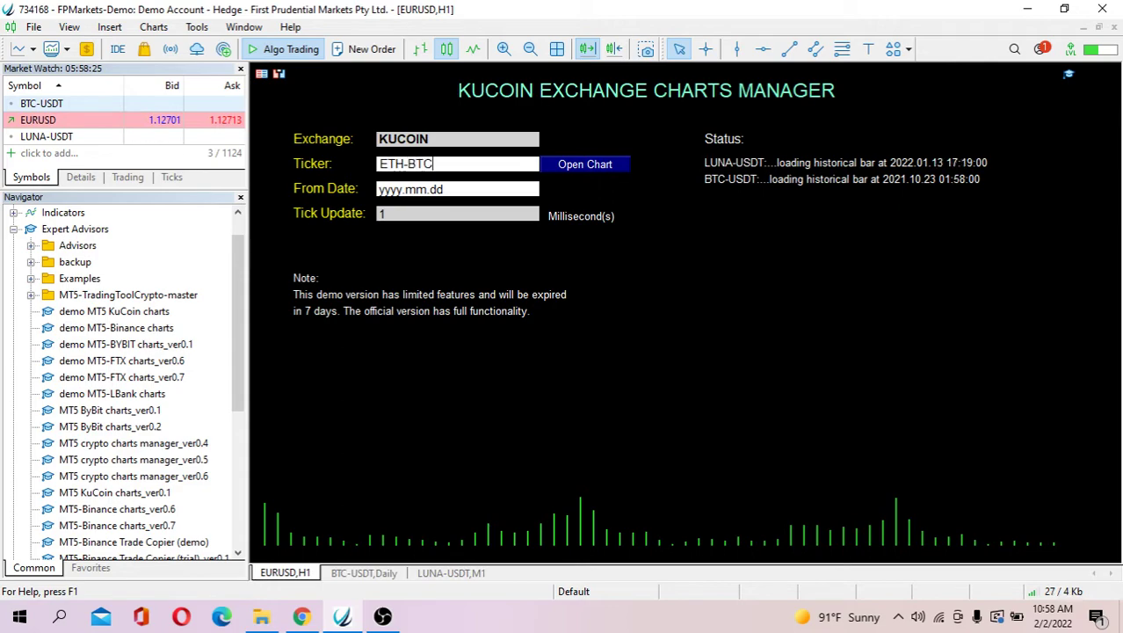
left_click(601, 169)
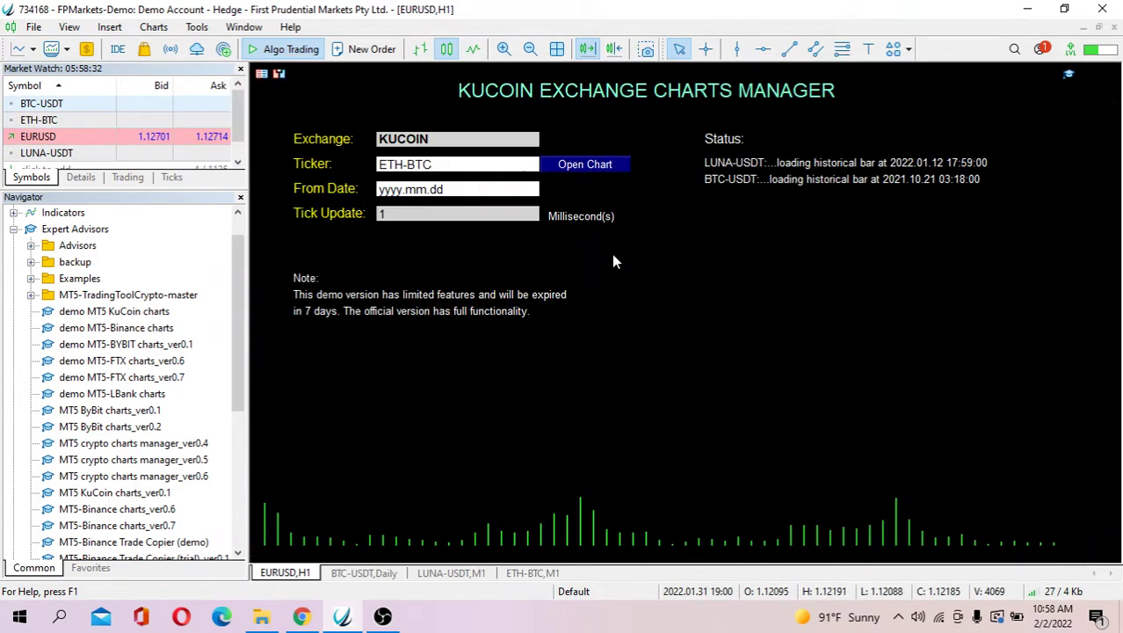
left_click(531, 572)
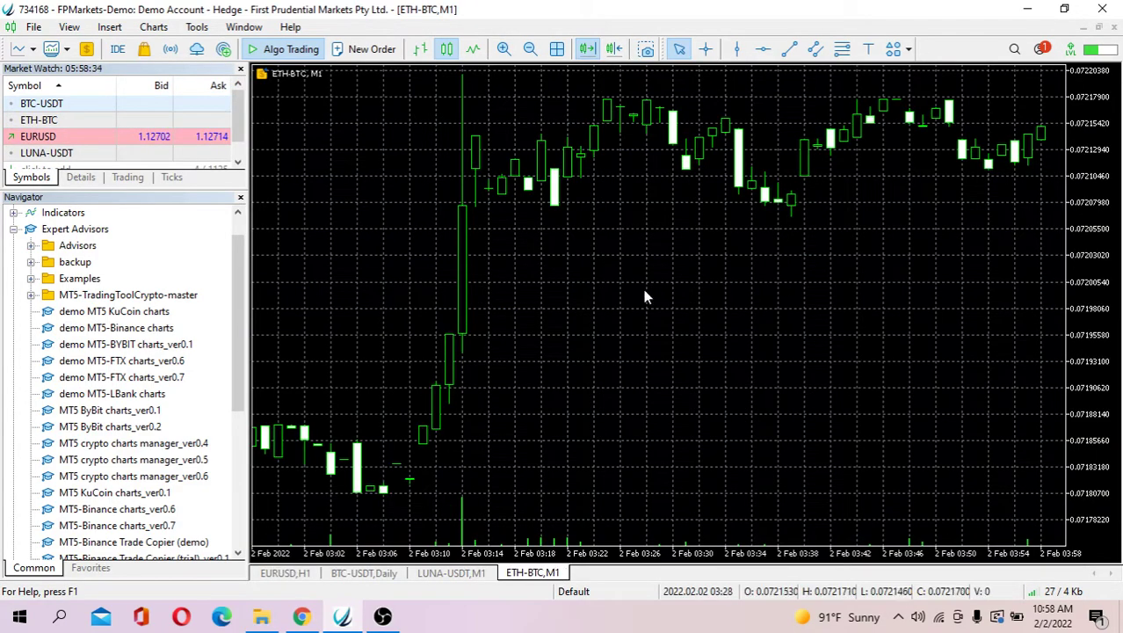
left_click(617, 48)
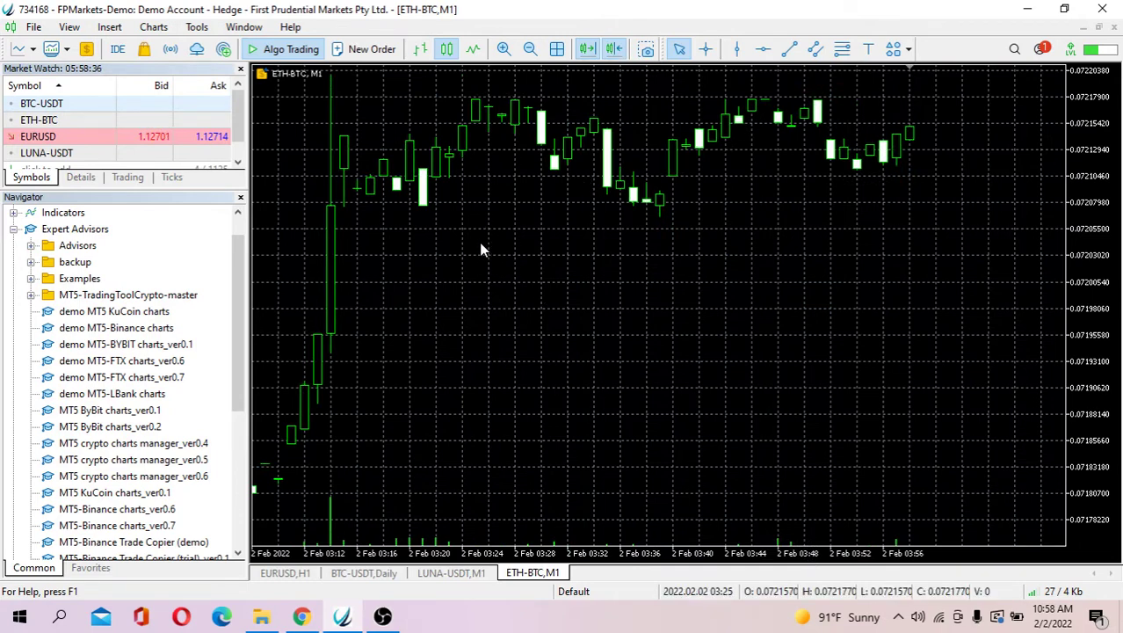
Step: List KuCoin's KCS-quoted pairs such as XRP/KCS and BNB/KCS, then return to MetaTrader 5
left_click(301, 618)
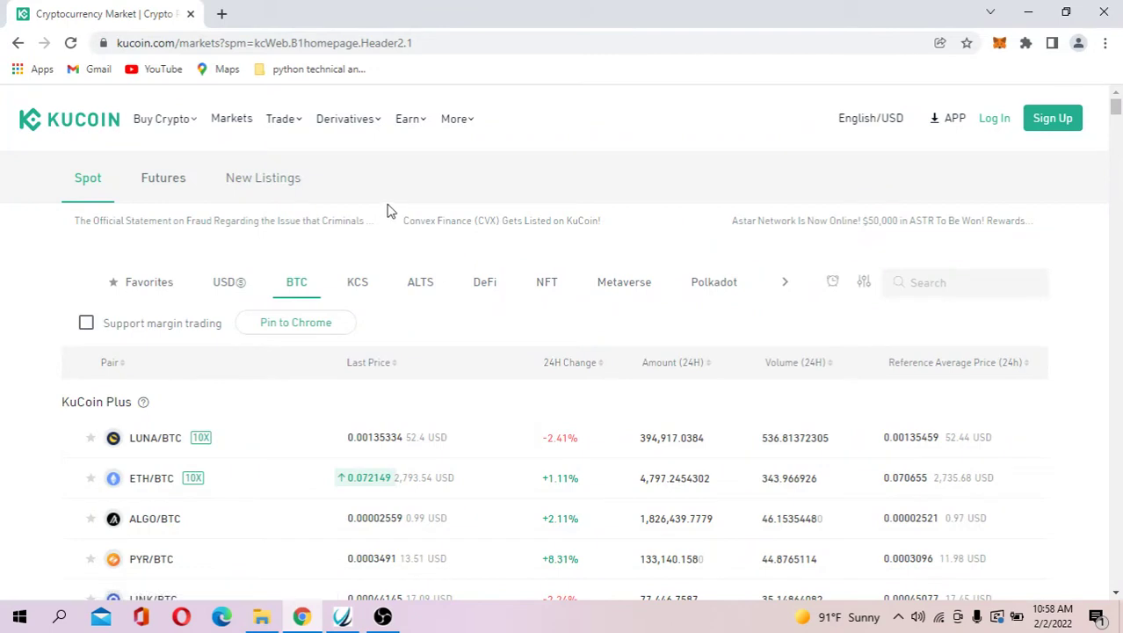
left_click(357, 292)
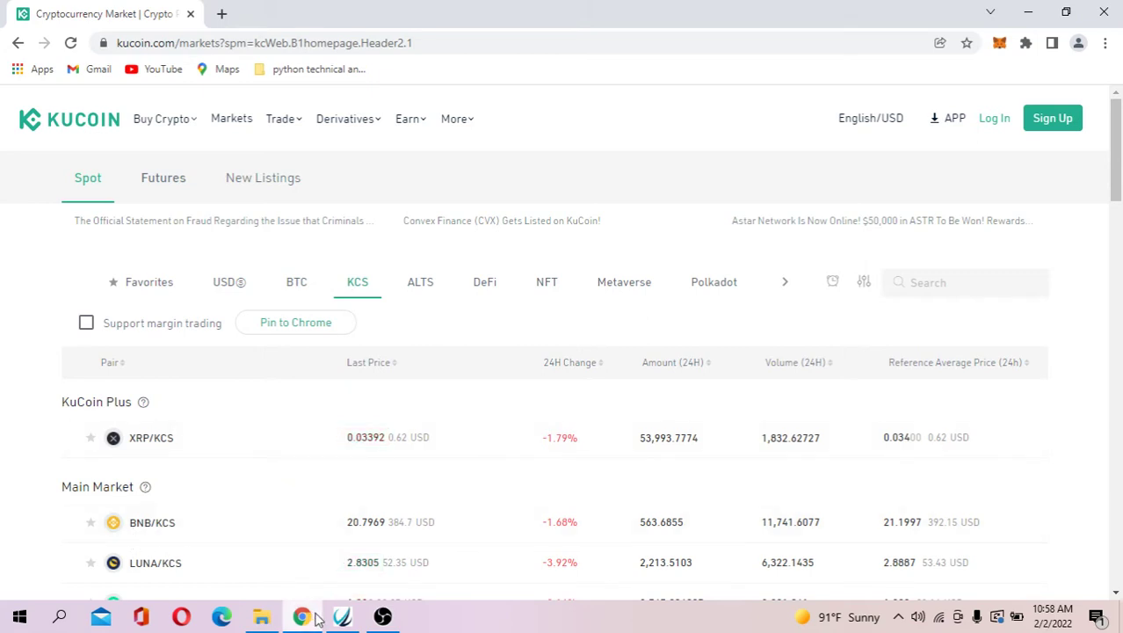
left_click(341, 616)
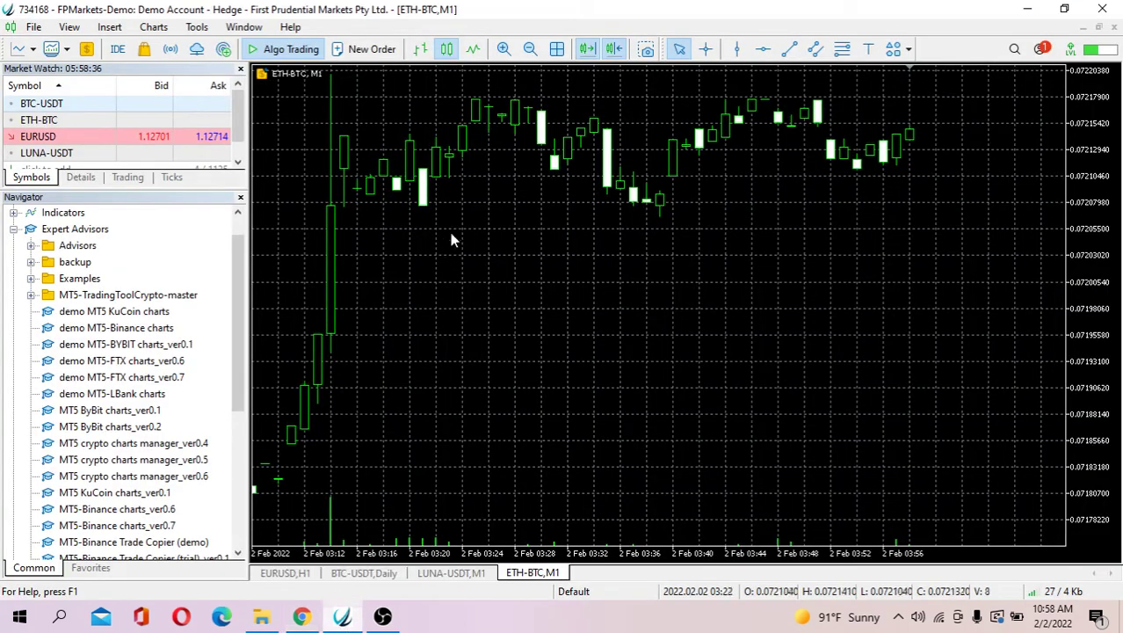
Step: Type BNB-KCS as the charts-manager ticker, request its chart, then review KuCoin's KCS pairs
left_click(283, 573)
left_click(474, 165)
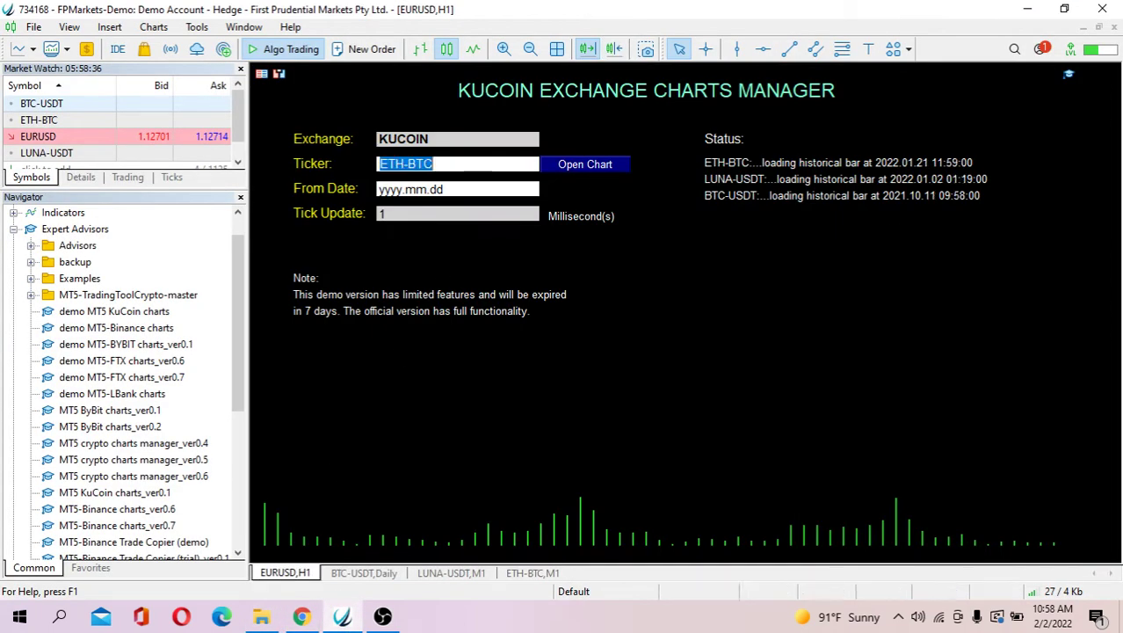
type("BNB-")
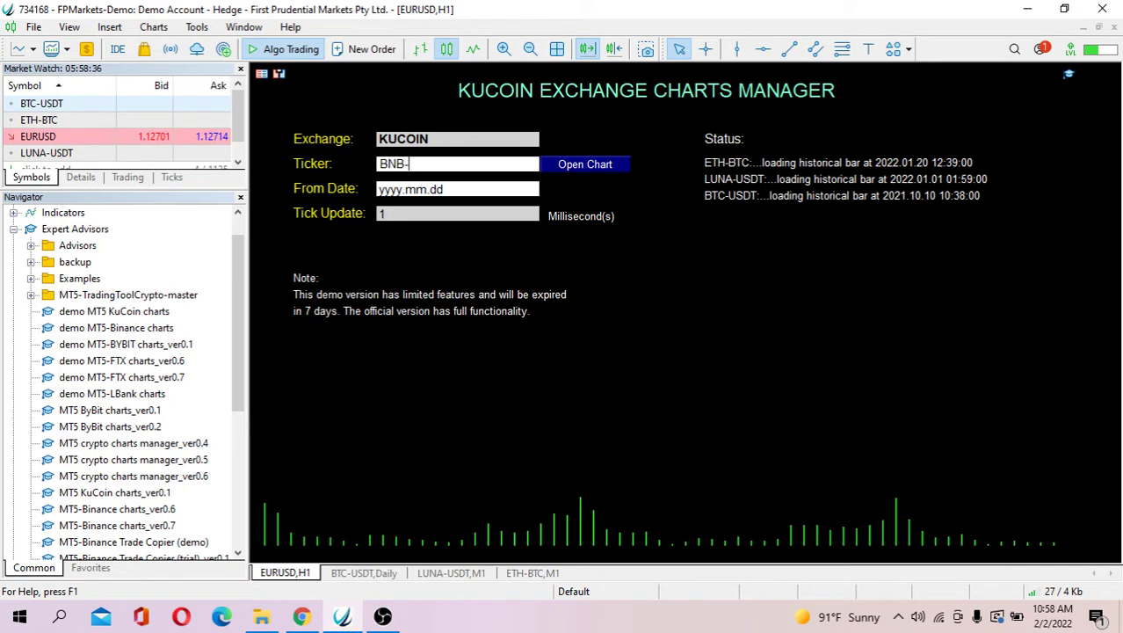
type("KCS")
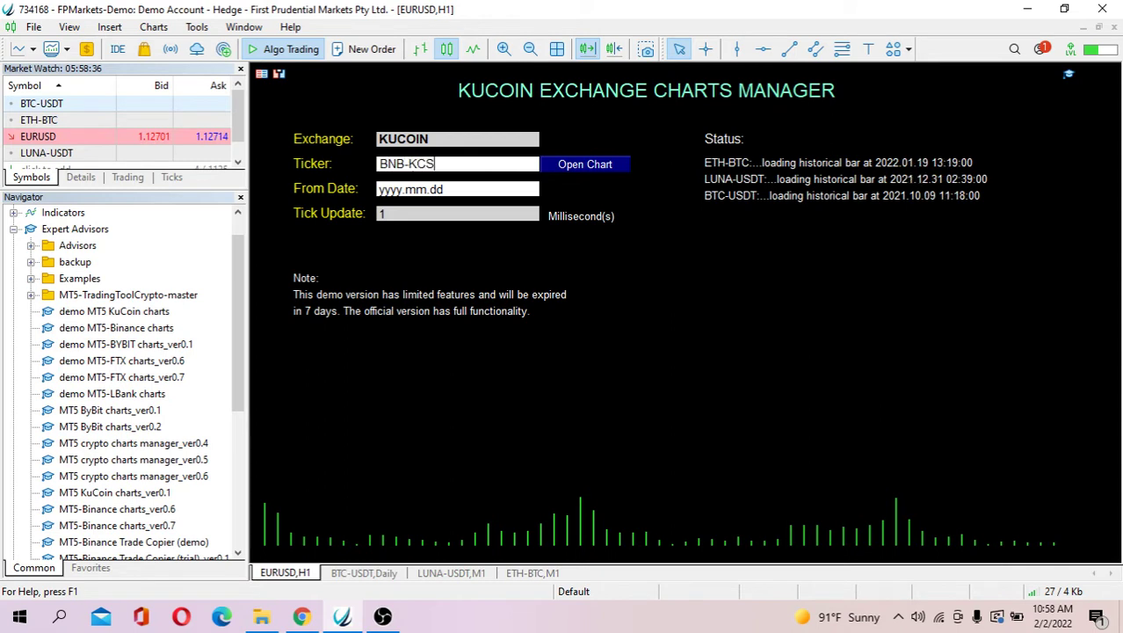
left_click(564, 166)
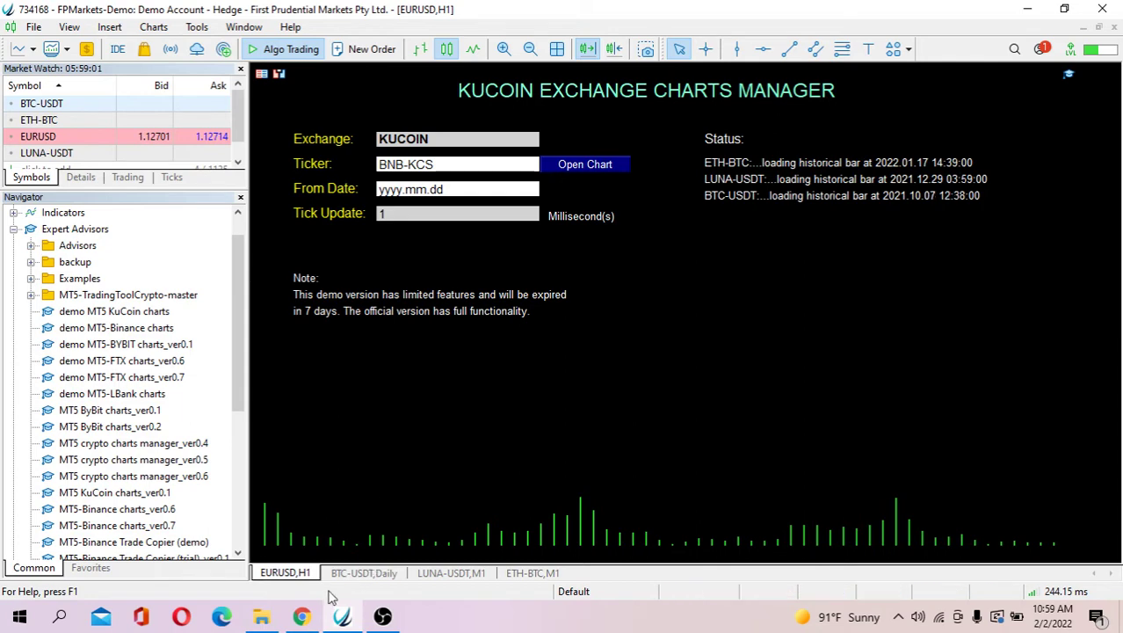
left_click(301, 617)
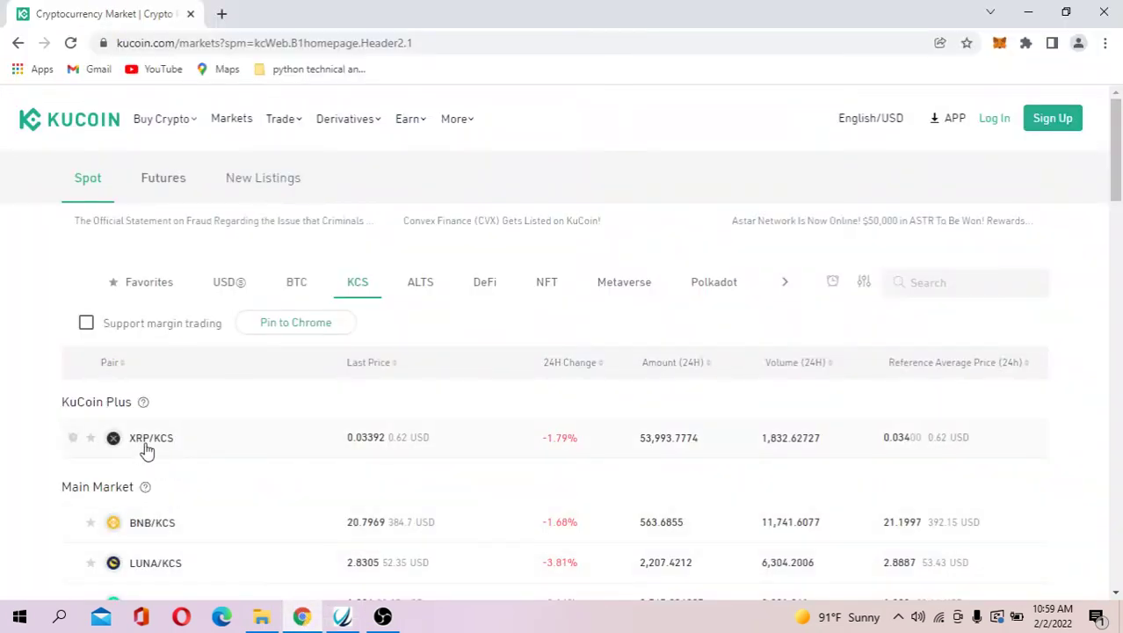
left_click_drag(1116, 191, 1118, 204)
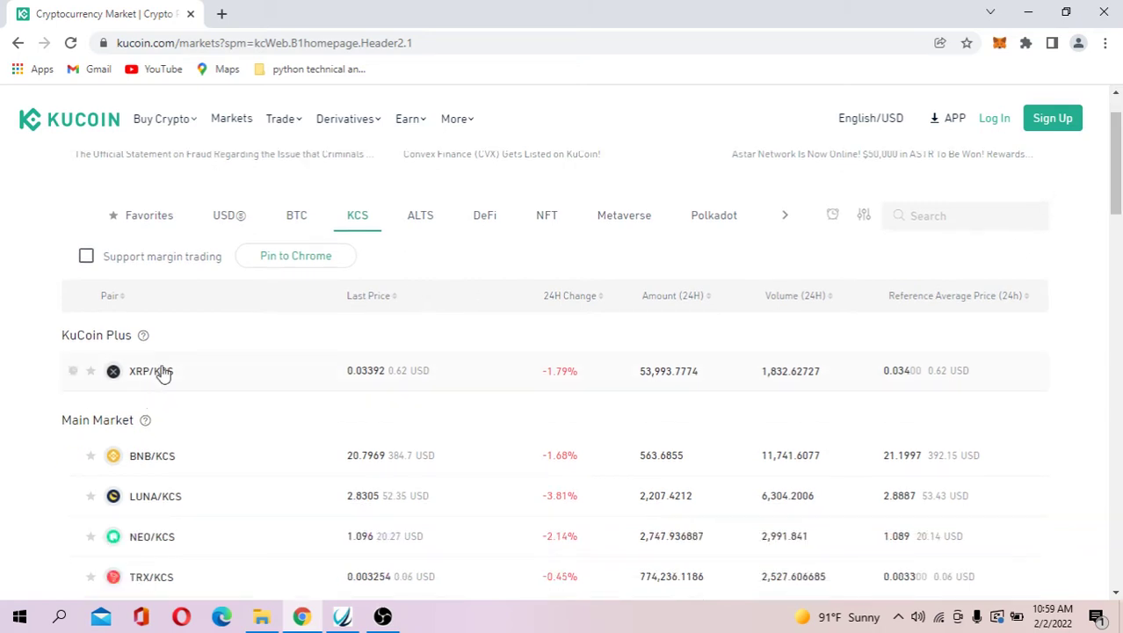
Step: Change the ticker from BNB-KCS to XRP-KCS, open its M1 chart, and turn on chart shift
left_click(342, 616)
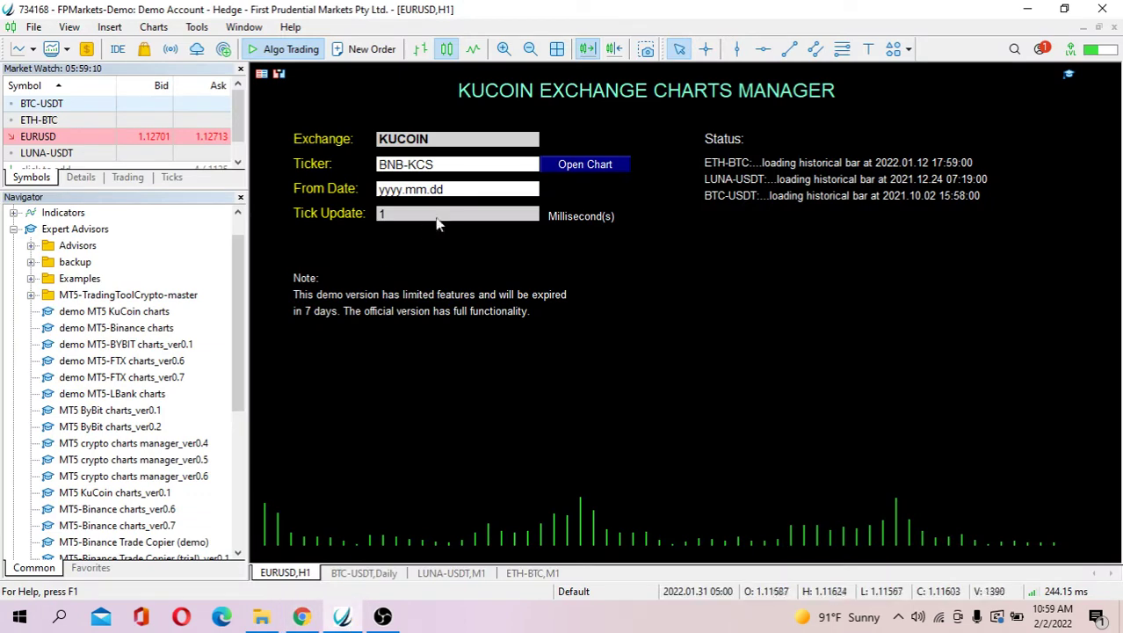
left_click(425, 169)
left_click(408, 167)
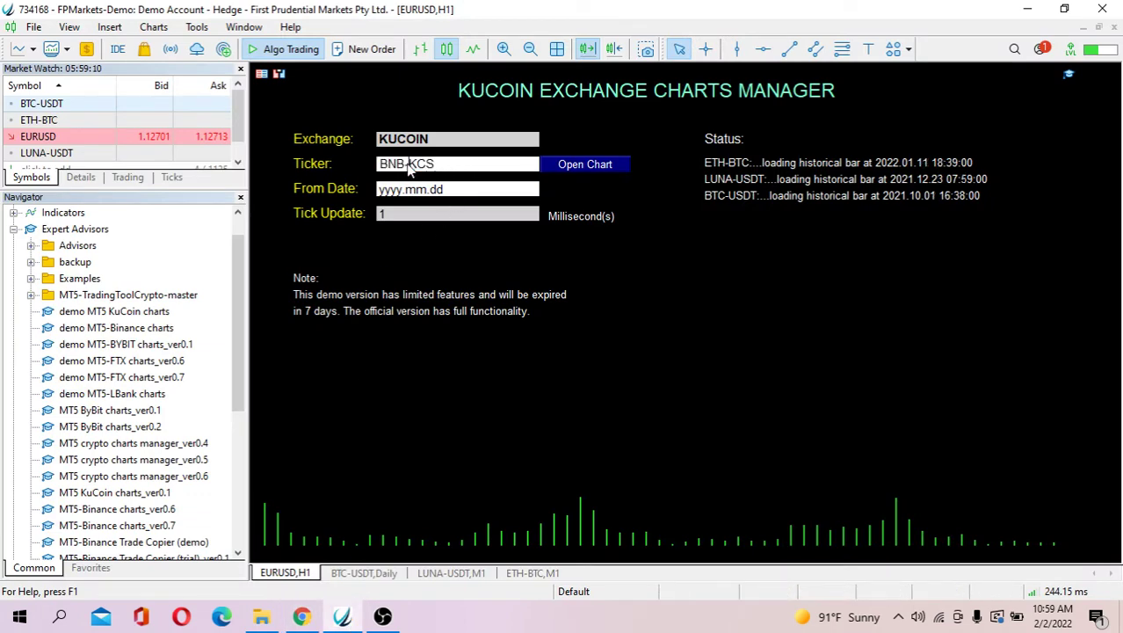
key("BackSpace")
key("BackSpace")
key("BackSpace")
type("x")
key("BackSpace")
type("XRP")
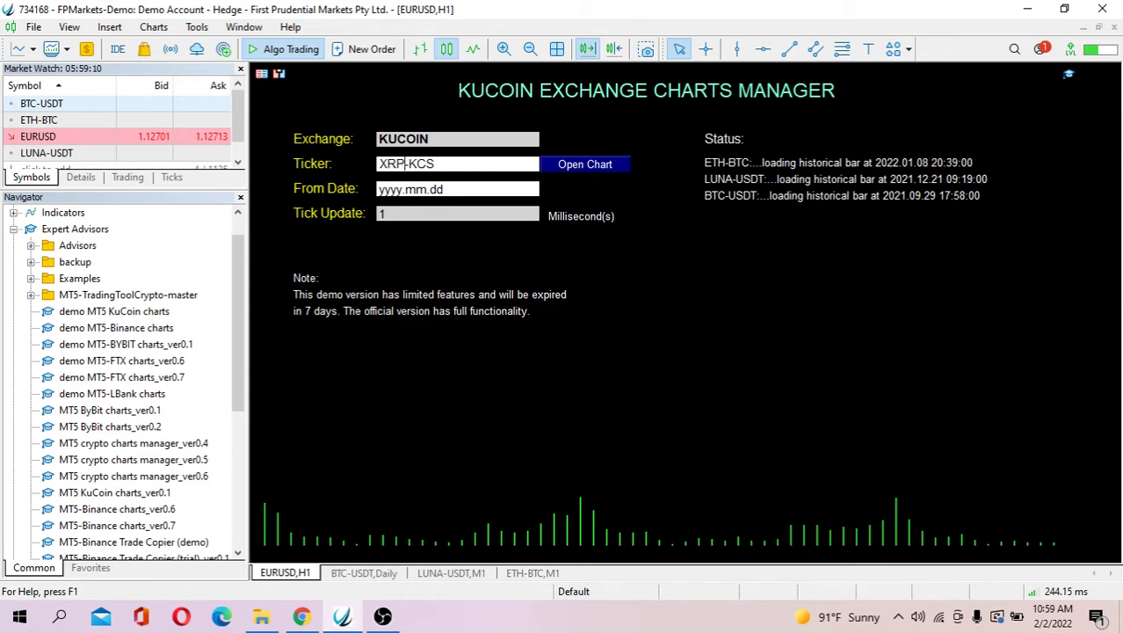
left_click(573, 169)
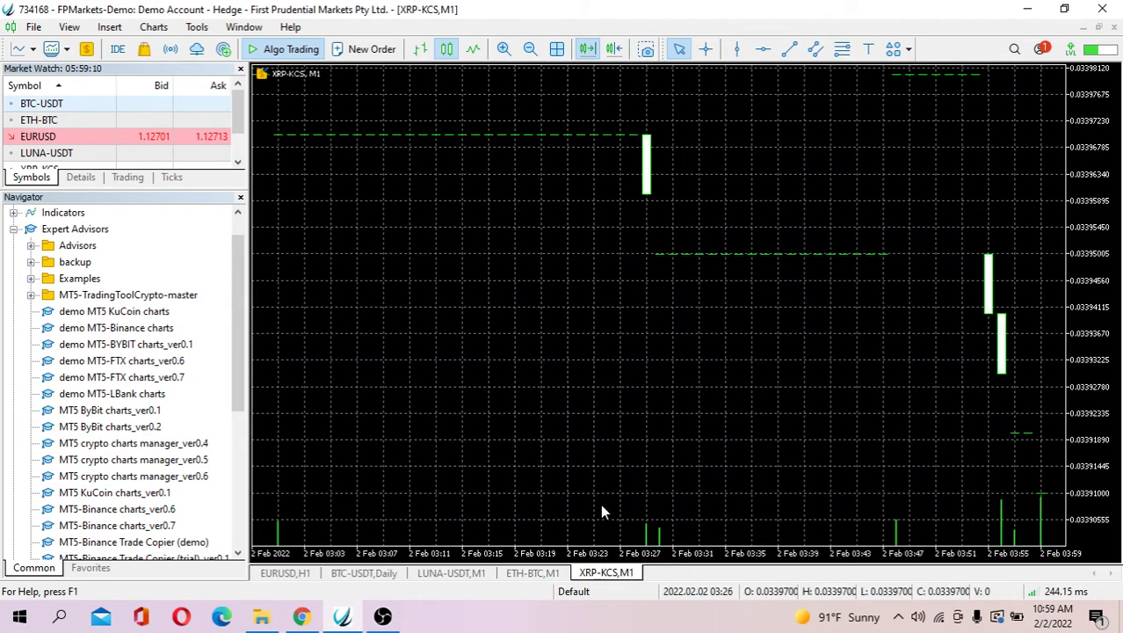
left_click(615, 48)
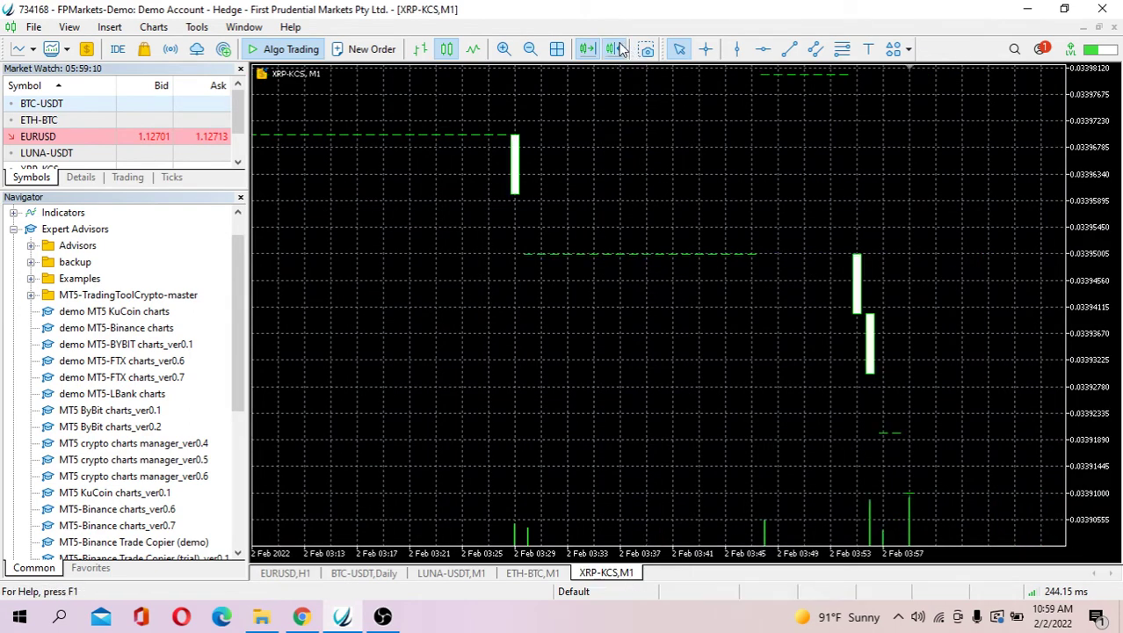
Step: List the ALTS-quoted pairs such as KCS/ETH and XRP/ETH on KuCoin's markets page
left_click(294, 573)
left_click(301, 617)
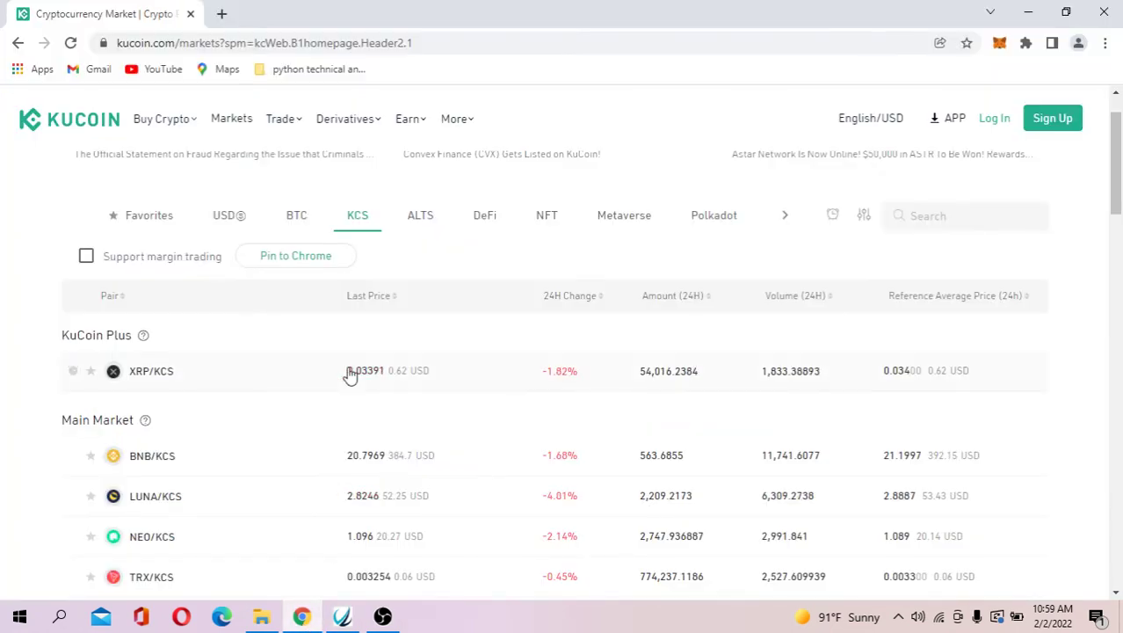
left_click(406, 219)
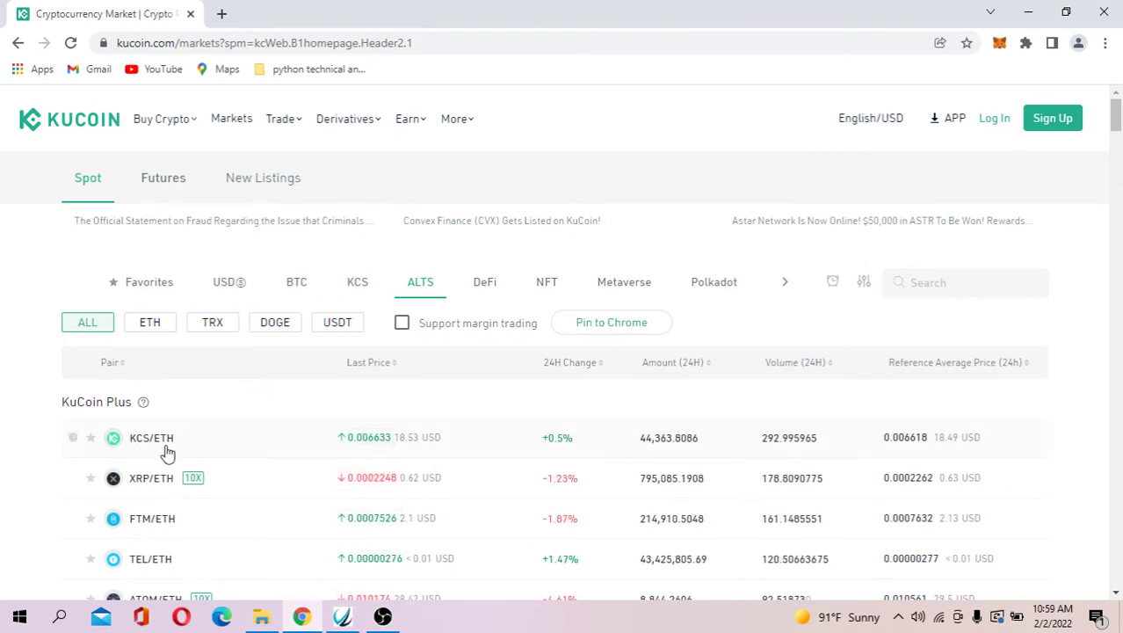
Step: Replace the XRP-KCS ticker with KCS-ETH, open and view its M1 chart, then return to the manager
left_click(343, 618)
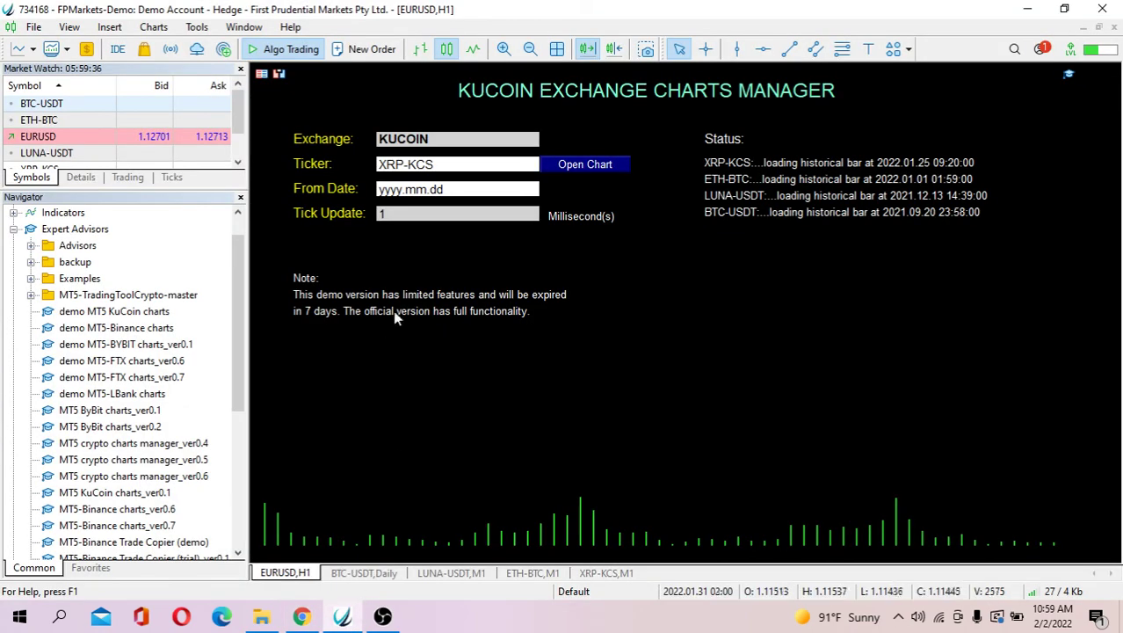
left_click(455, 171)
type("KCS-ETH")
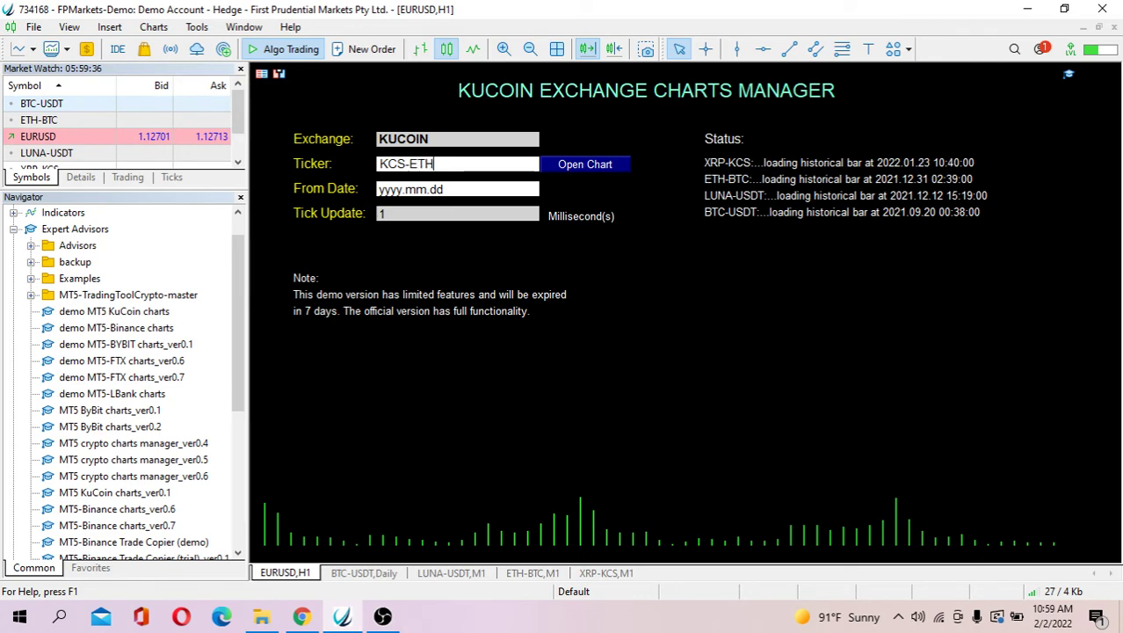
left_click(566, 166)
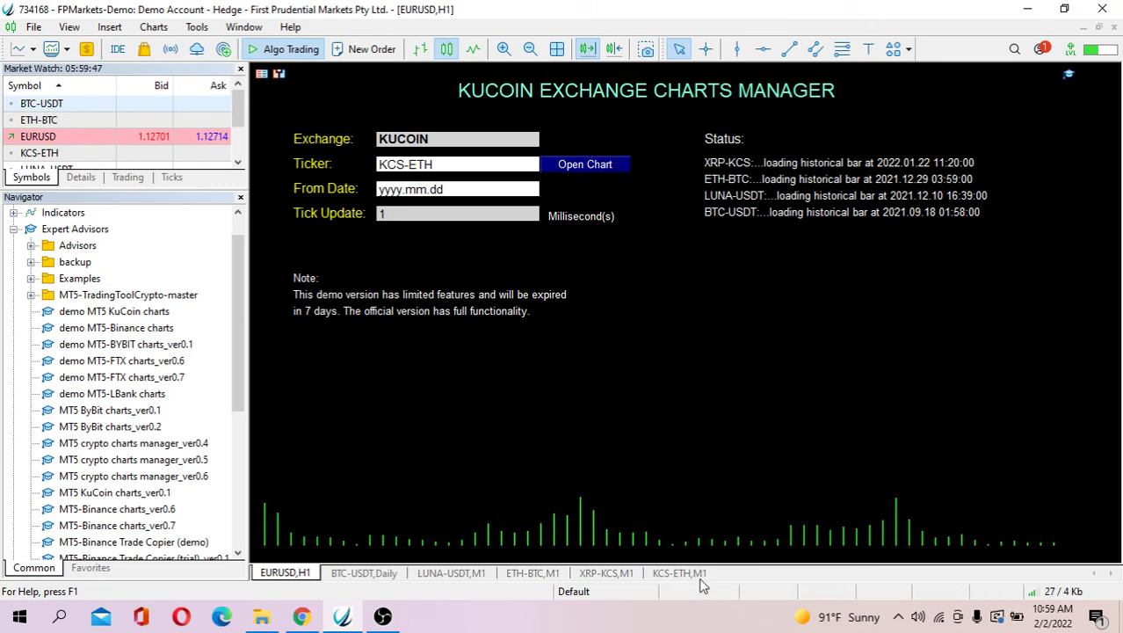
left_click(689, 572)
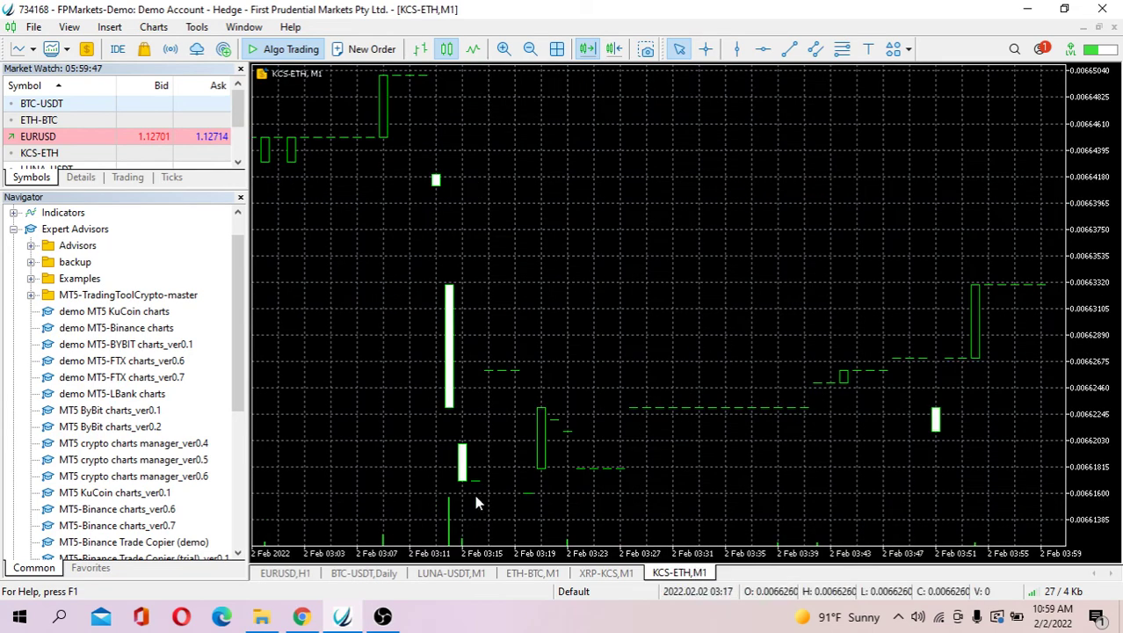
left_click(283, 573)
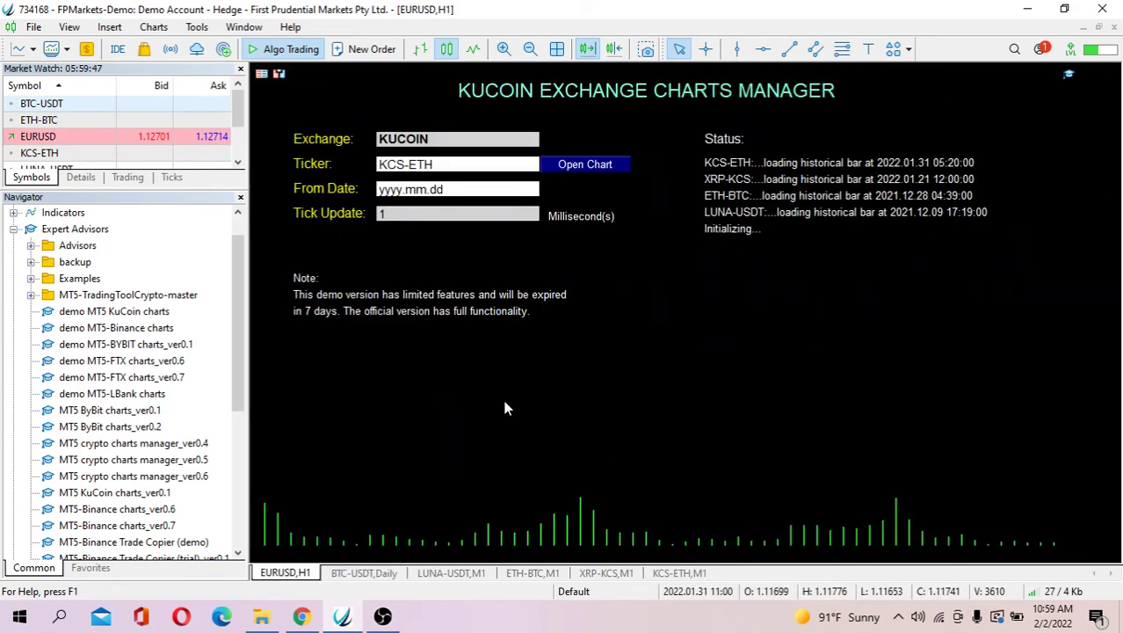